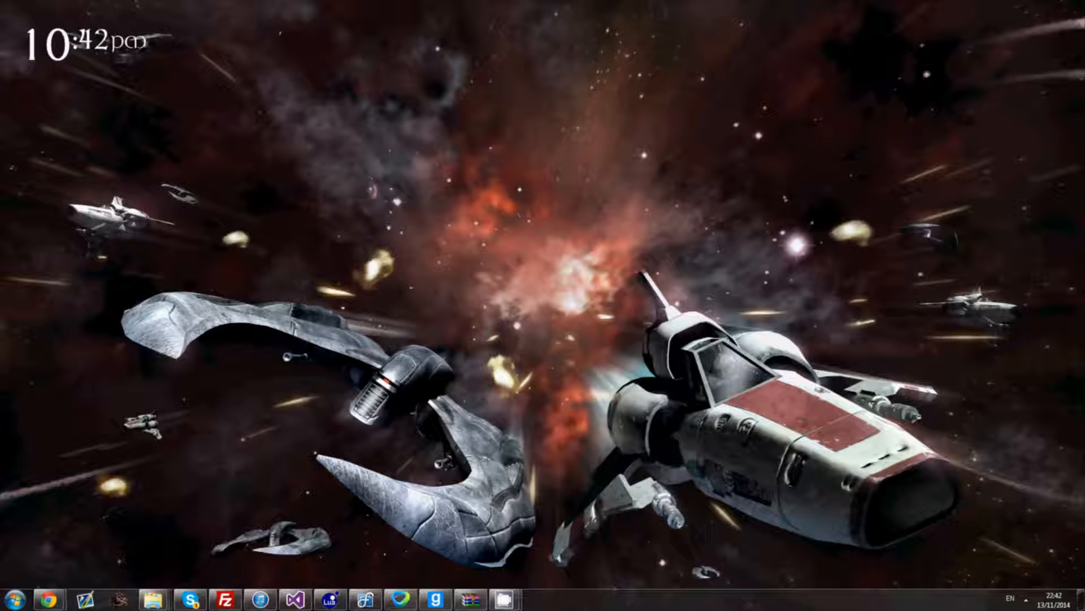
- Open the Raw Addons folder holding the Darth Revan, HK-47 and Boba Fett folders
left_click(153, 599)
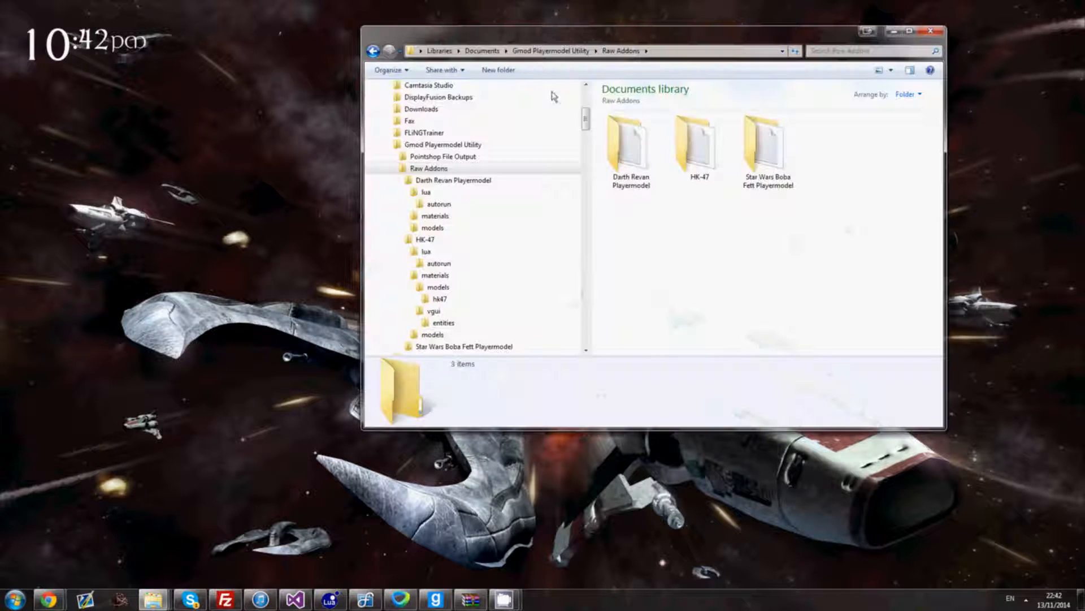
left_click(548, 52)
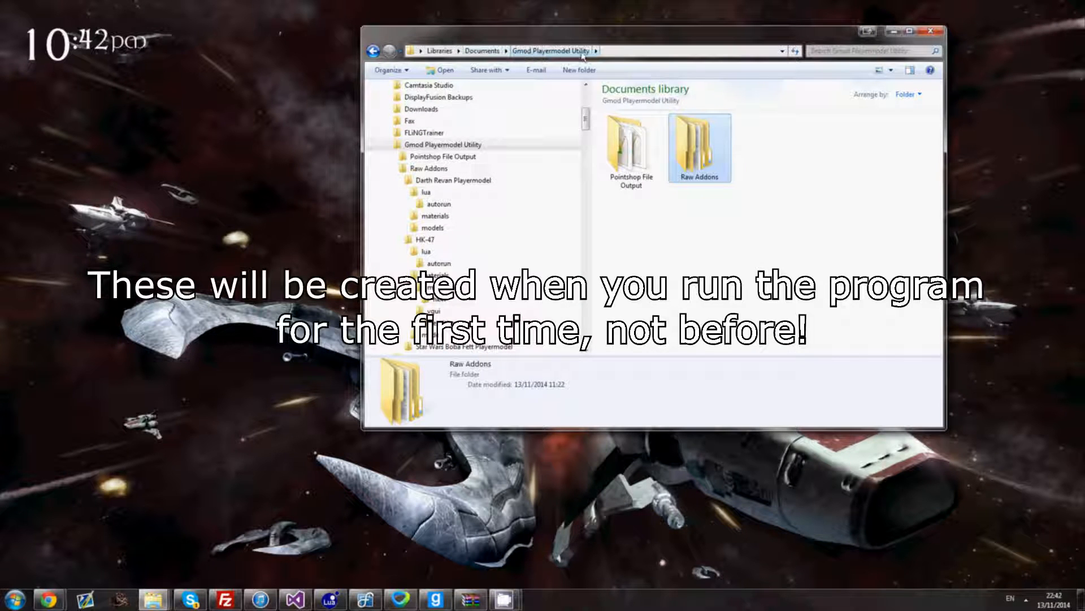
left_click(737, 312)
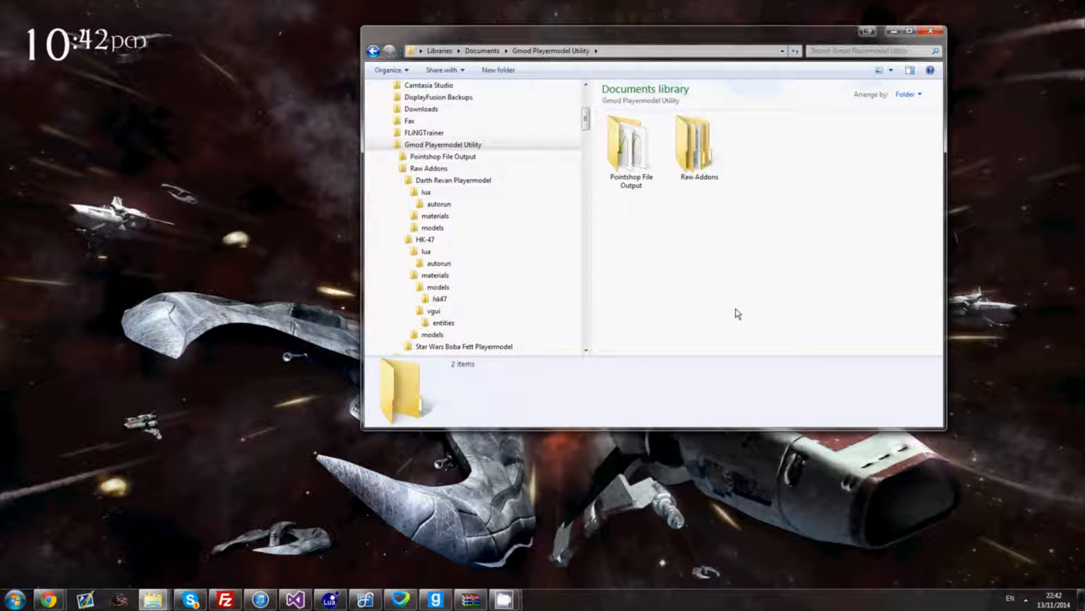
double_click(688, 161)
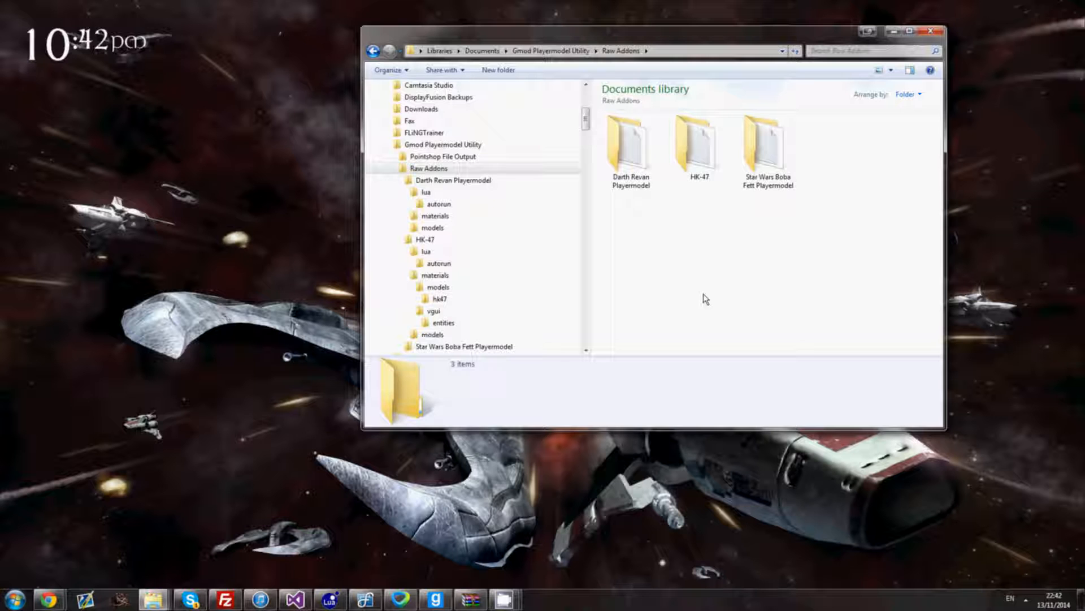
left_click(154, 599)
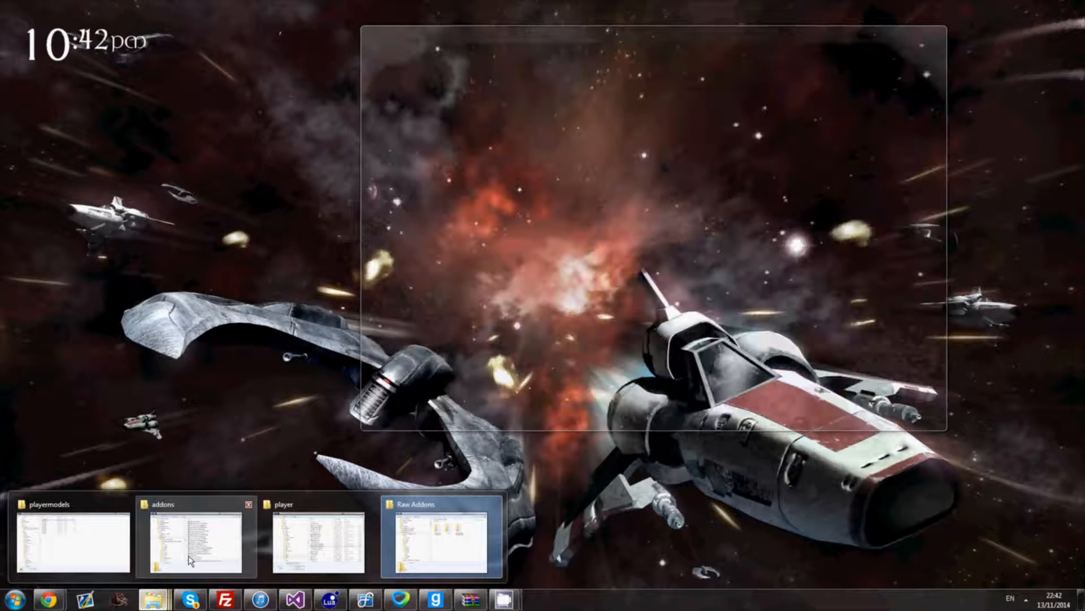
- Place the garrysmod addons window over Raw Addons and check its path and .gma files
left_click(188, 555)
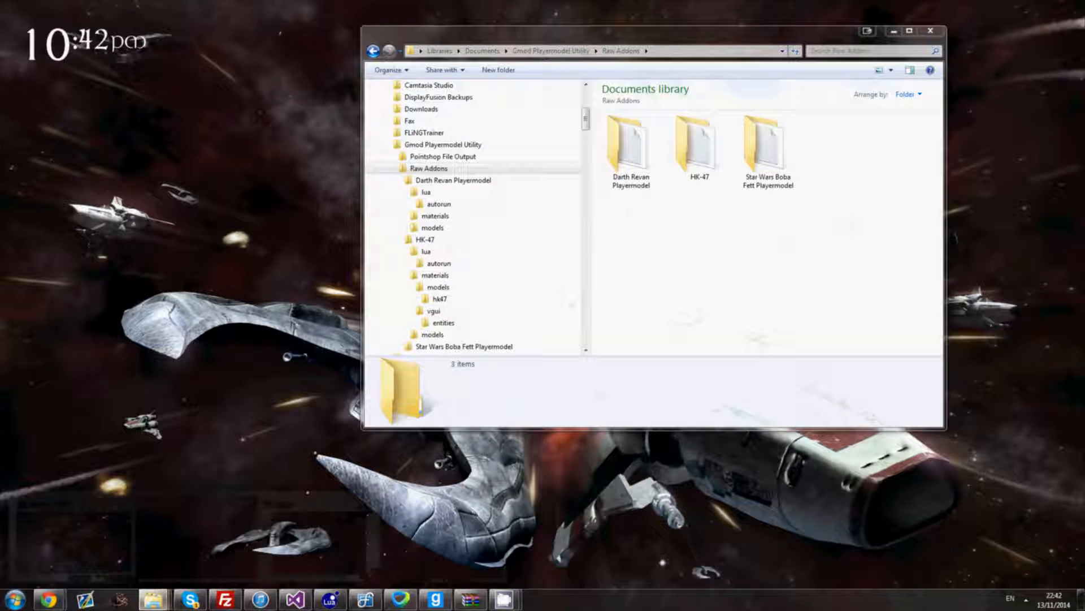
left_click_drag(1, 202, 624, 81)
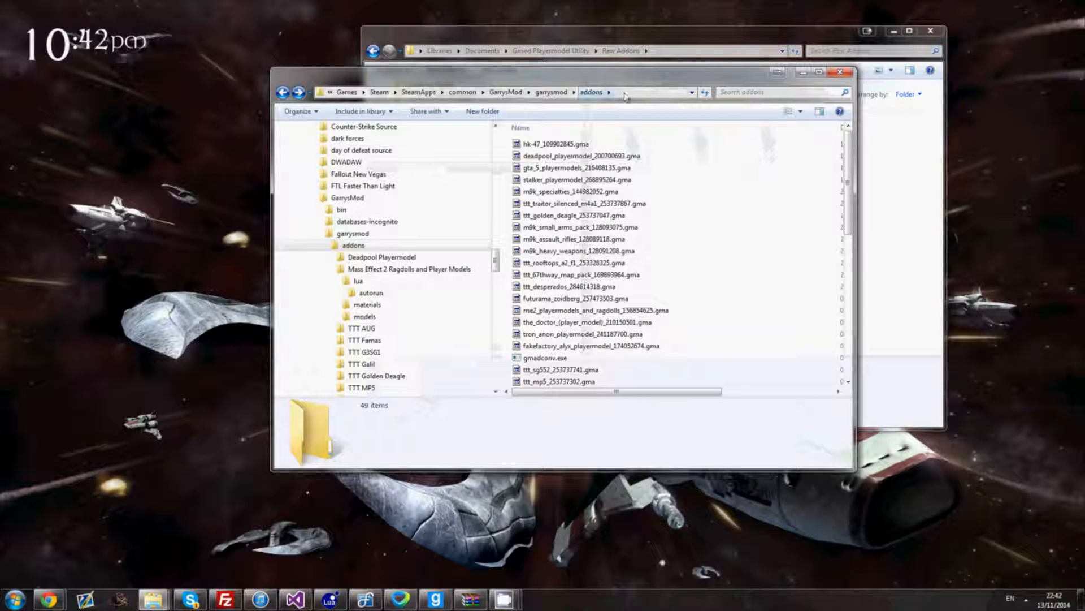
left_click(640, 93)
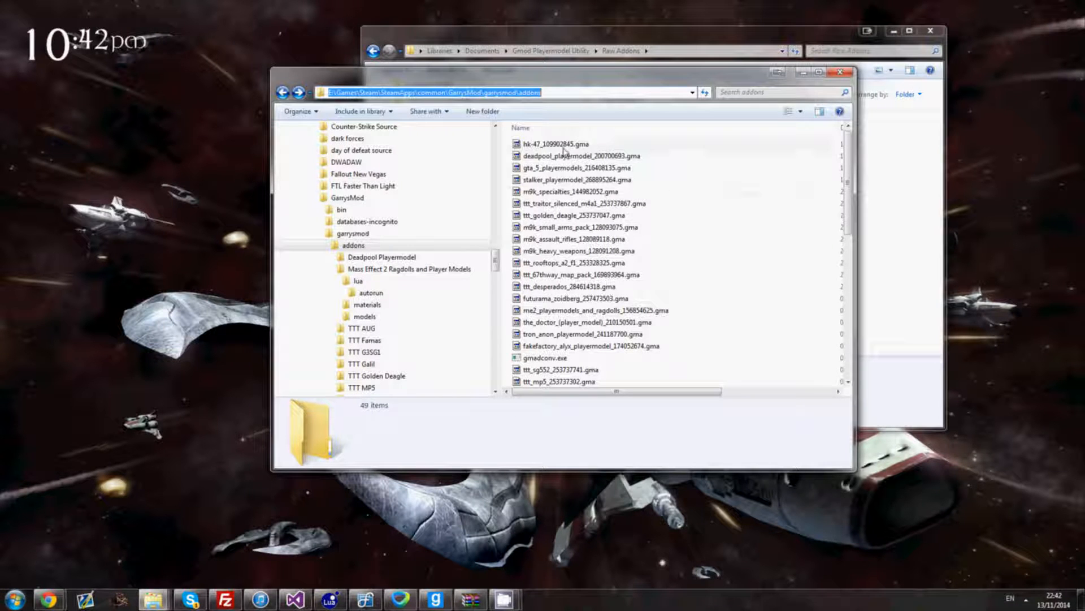
left_click(638, 159)
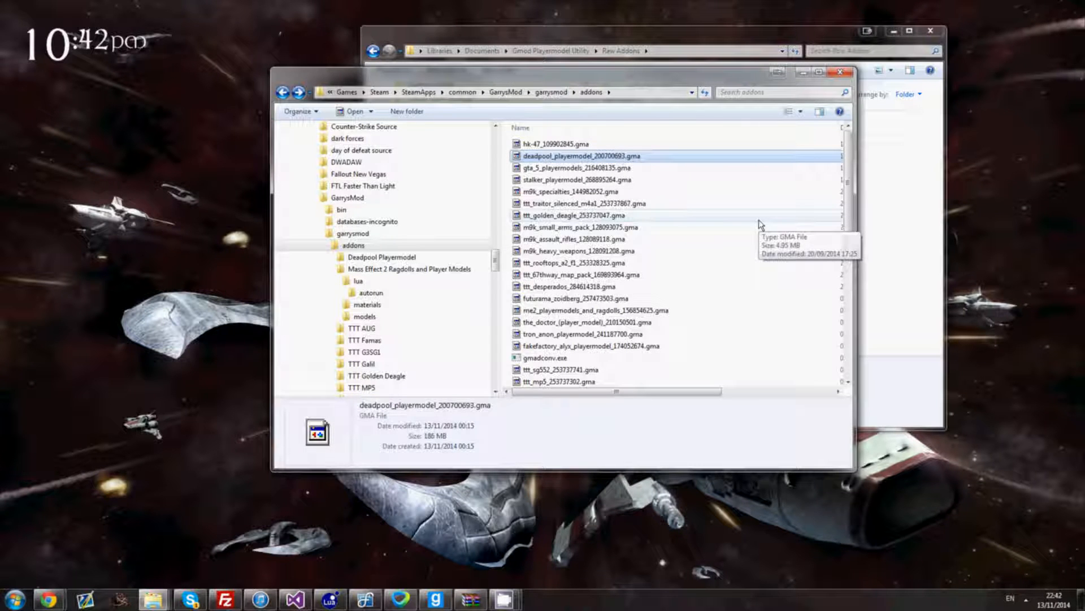
left_click_drag(848, 189, 846, 217)
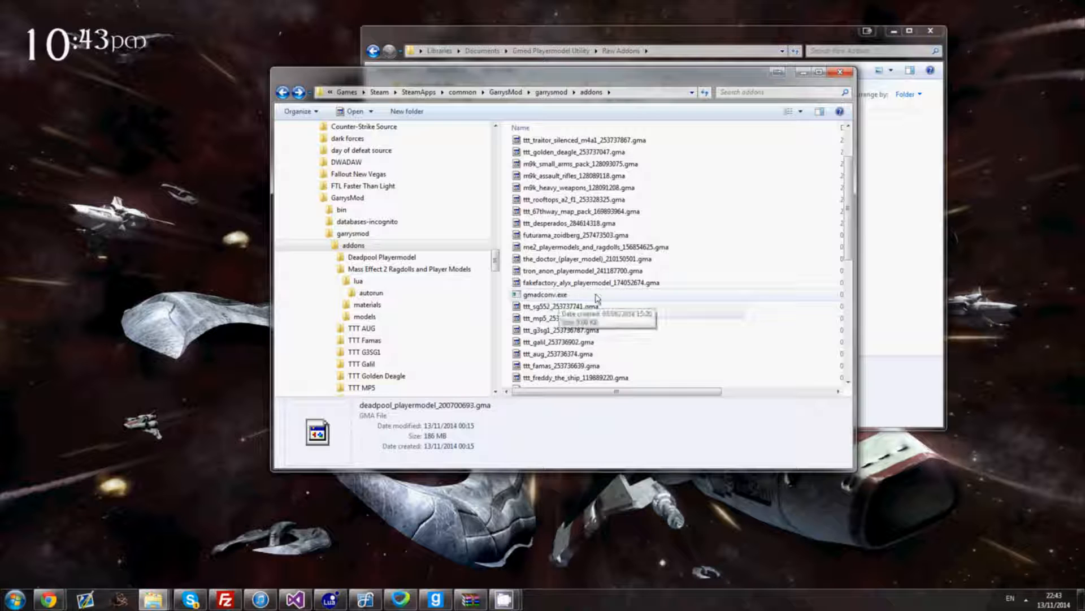
scroll(679, 198, "up", 2)
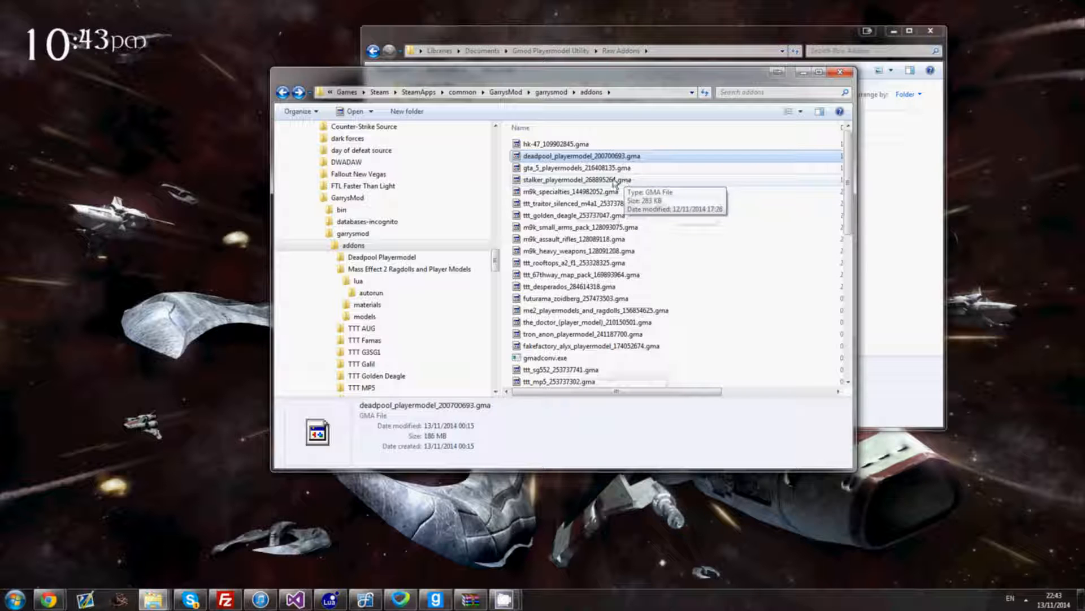
- Extract stalker_playermodel .gma with GMADConv and open the new Stalker Playermodel folder
left_click(600, 180)
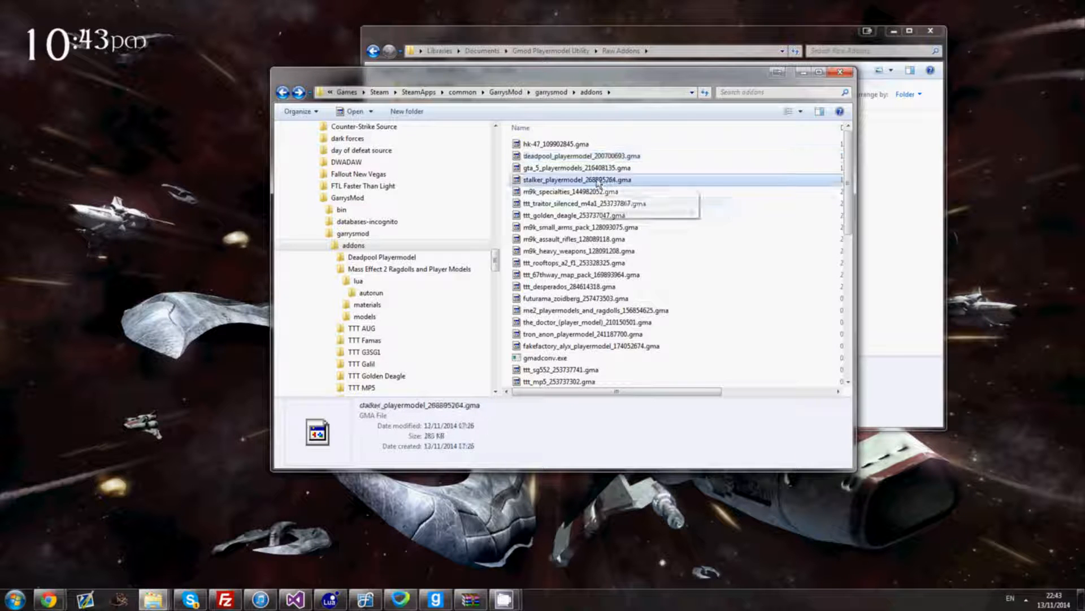
double_click(599, 181)
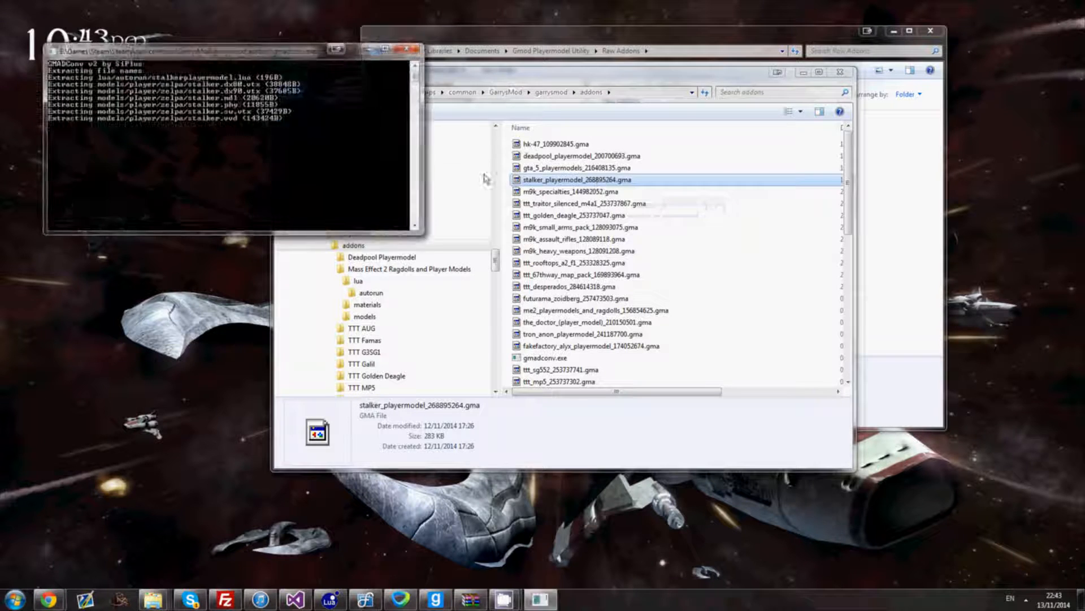
left_click_drag(850, 198, 836, 346)
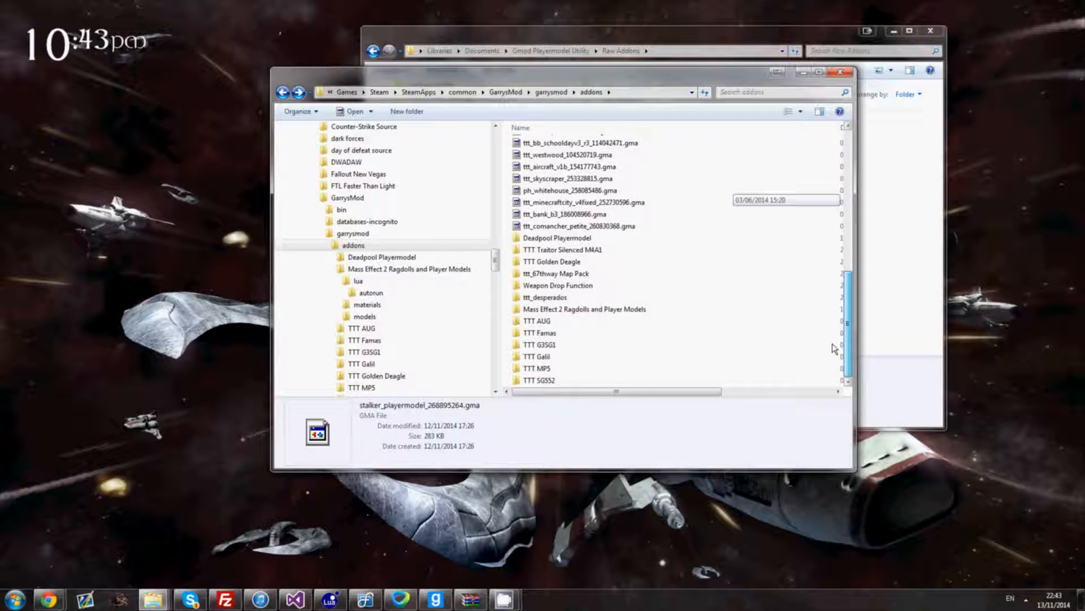
left_click(705, 92)
scroll(575, 323, "down", 6)
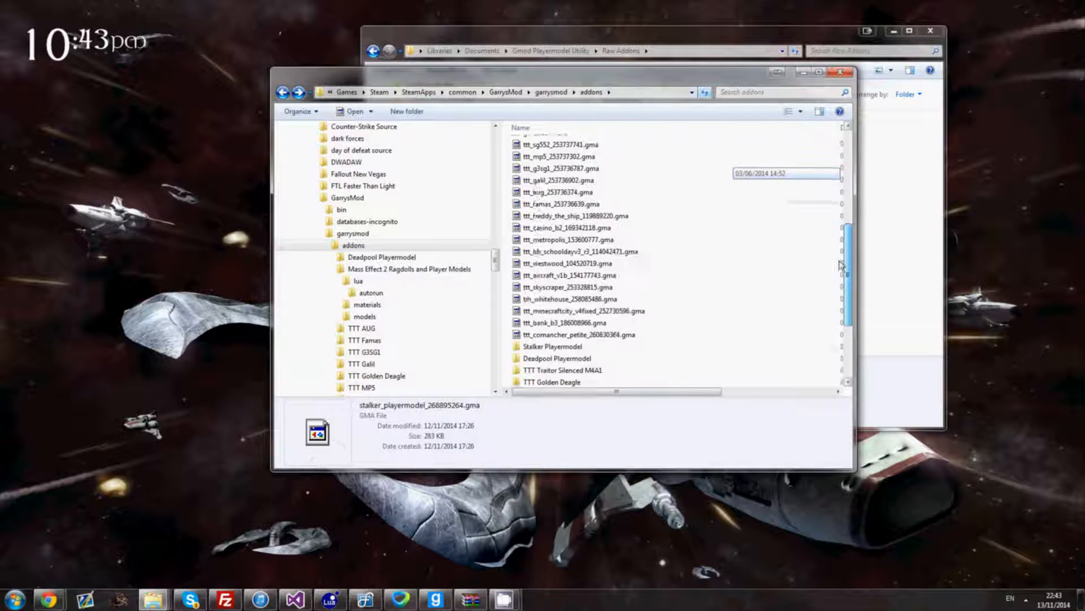
double_click(556, 347)
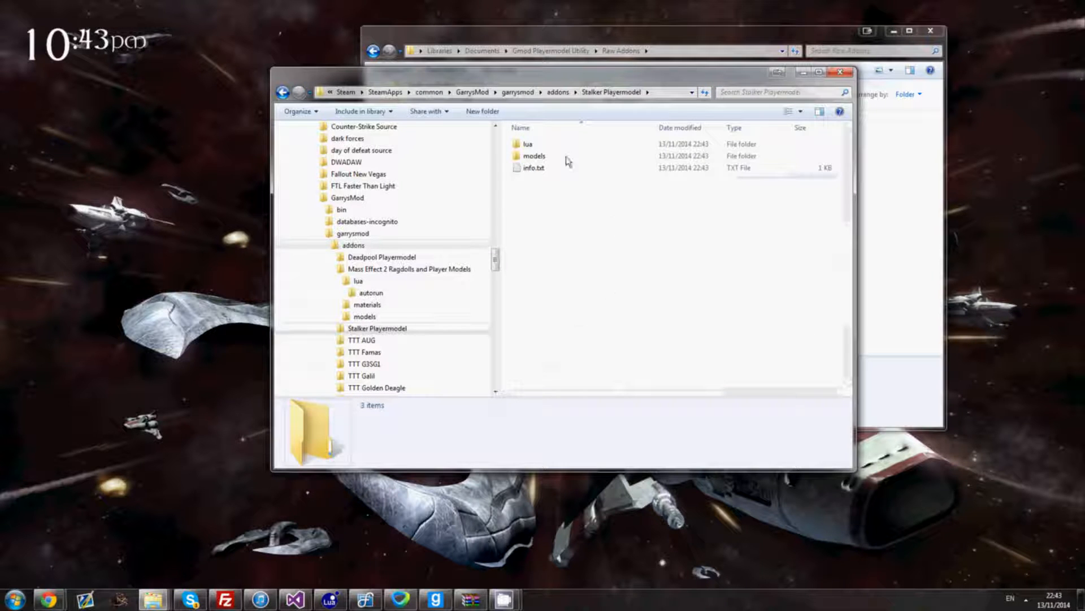
- Copy the Stalker Playermodel folder from the addons directory
left_click(572, 93)
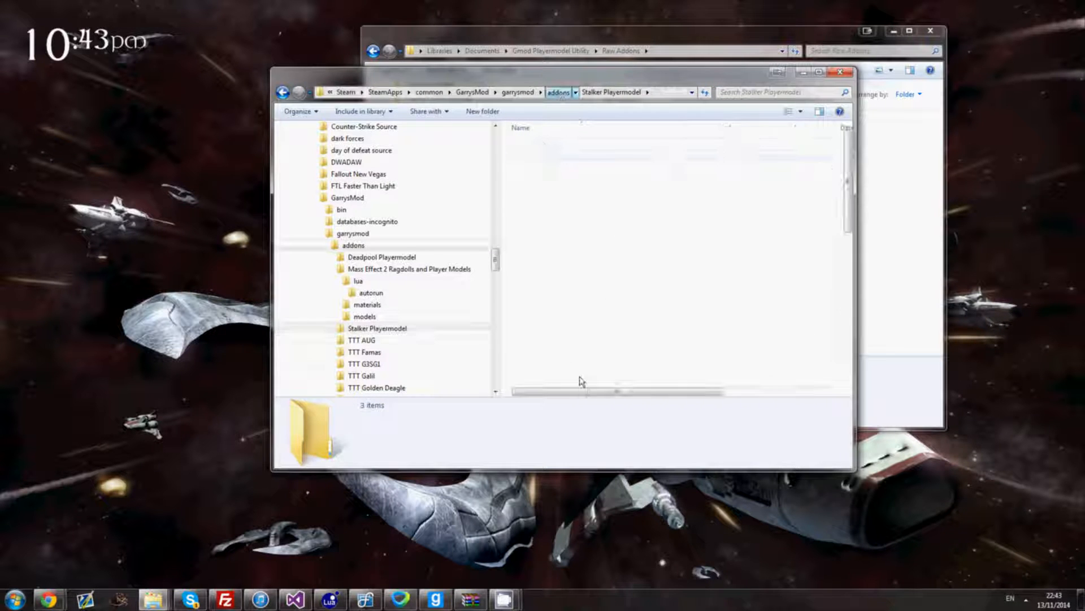
right_click(565, 380)
left_click(617, 523)
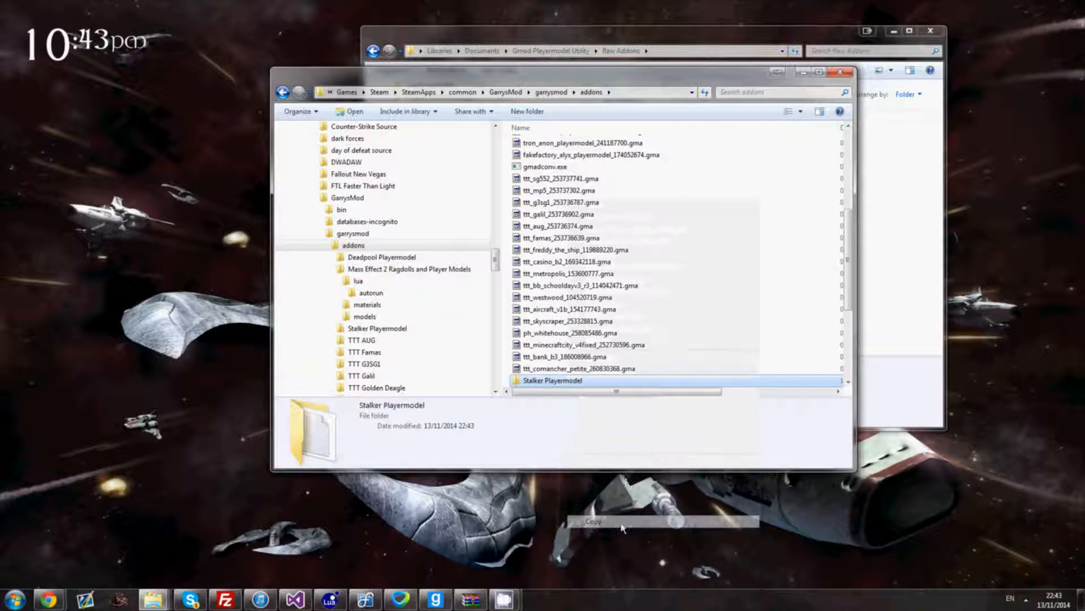
- Paste the Stalker Playermodel folder into Raw Addons and check its lua folder
left_click(923, 234)
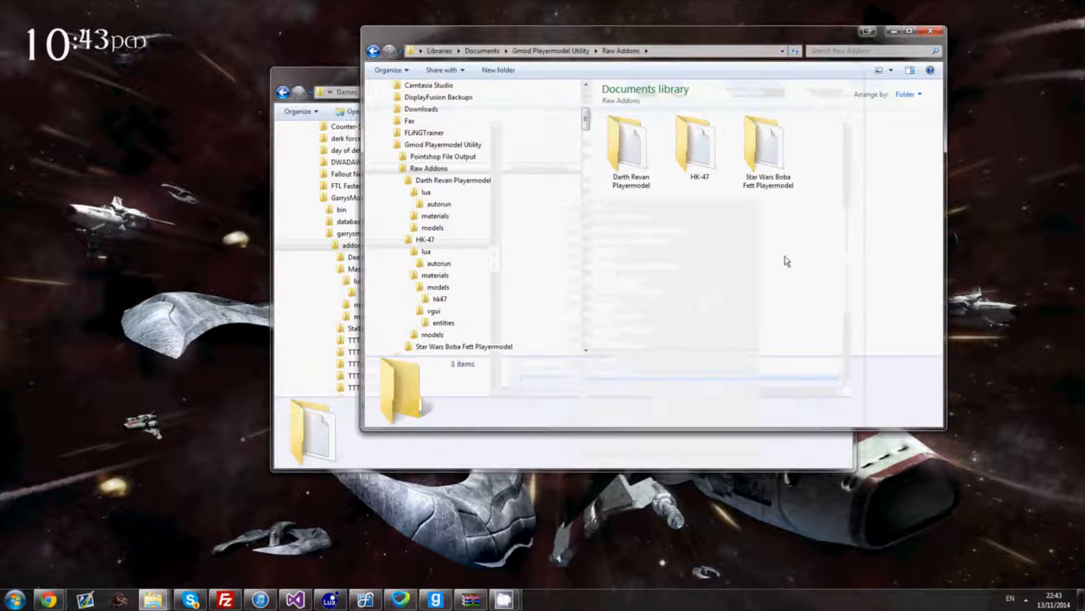
right_click(744, 275)
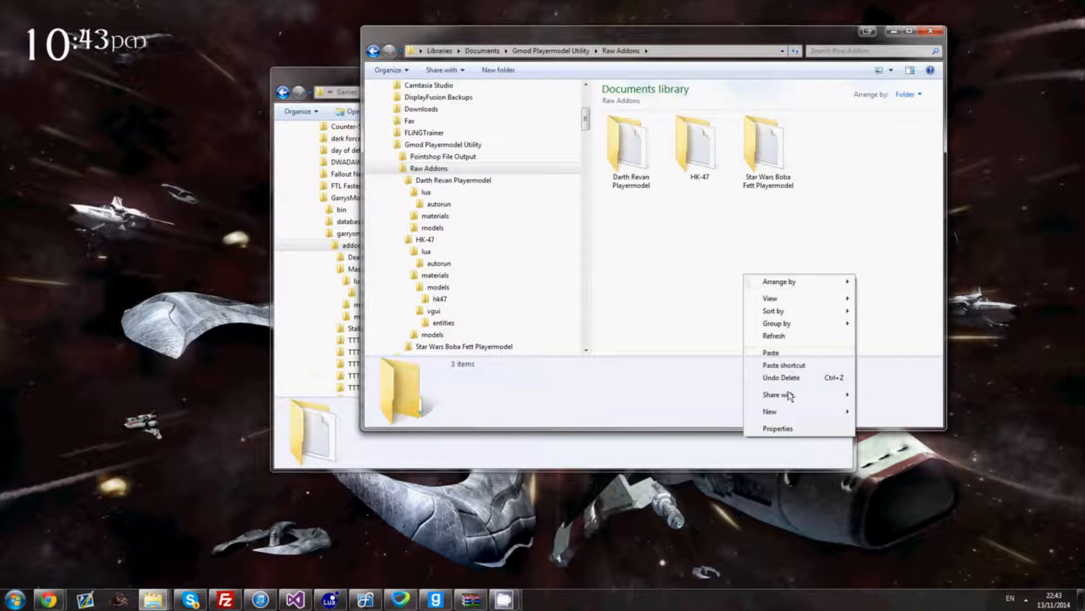
left_click(772, 353)
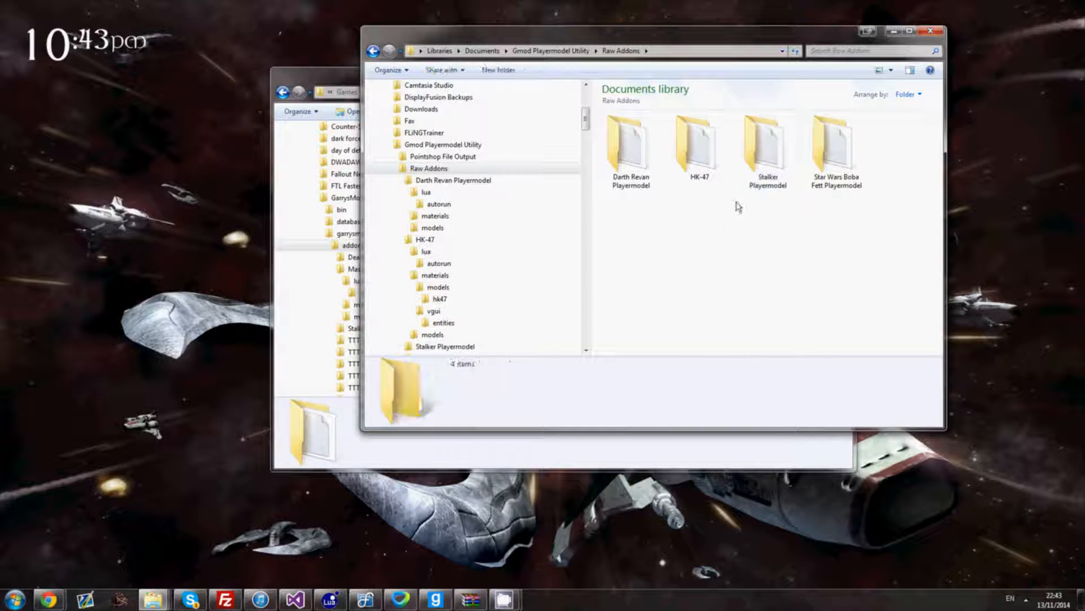
double_click(781, 158)
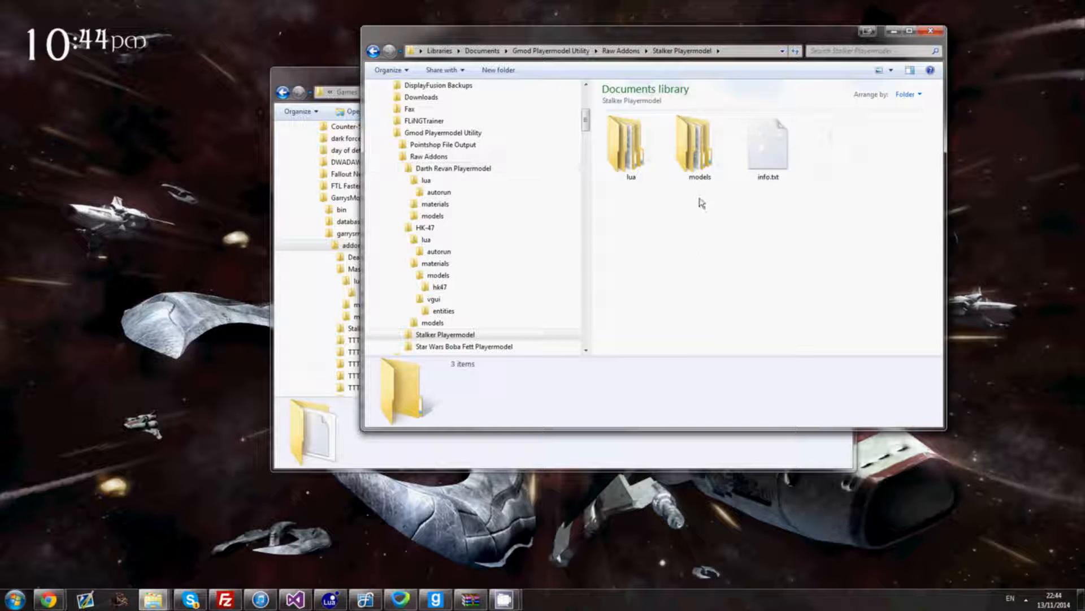
double_click(631, 151)
key("BackSpace")
key("BackSpace")
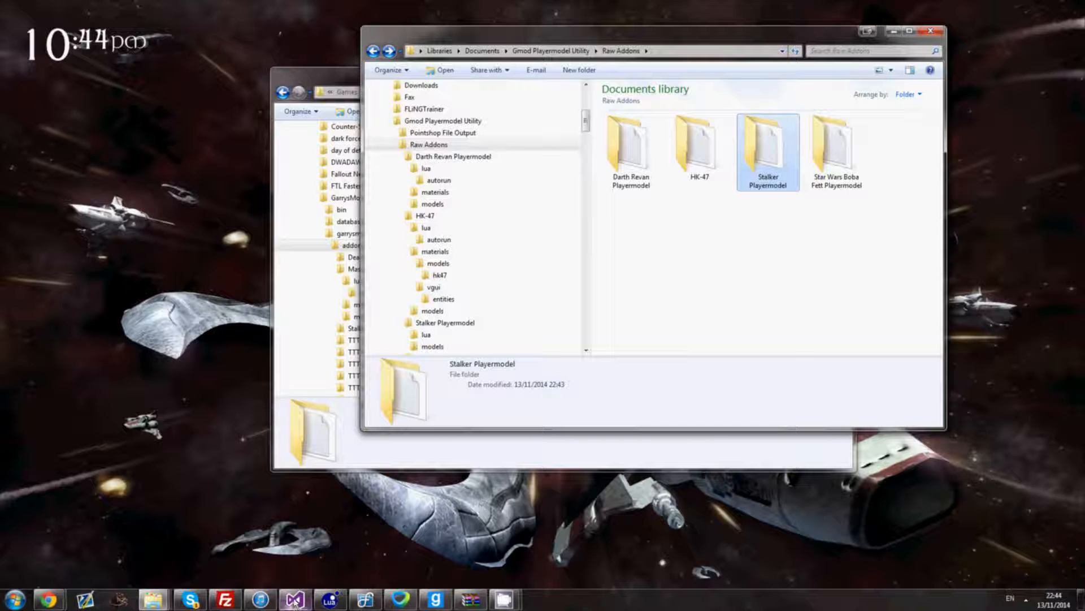
- Run the Visual Studio project and position the empty utility form over Explorer
mouse_move(293, 600)
left_click(299, 534)
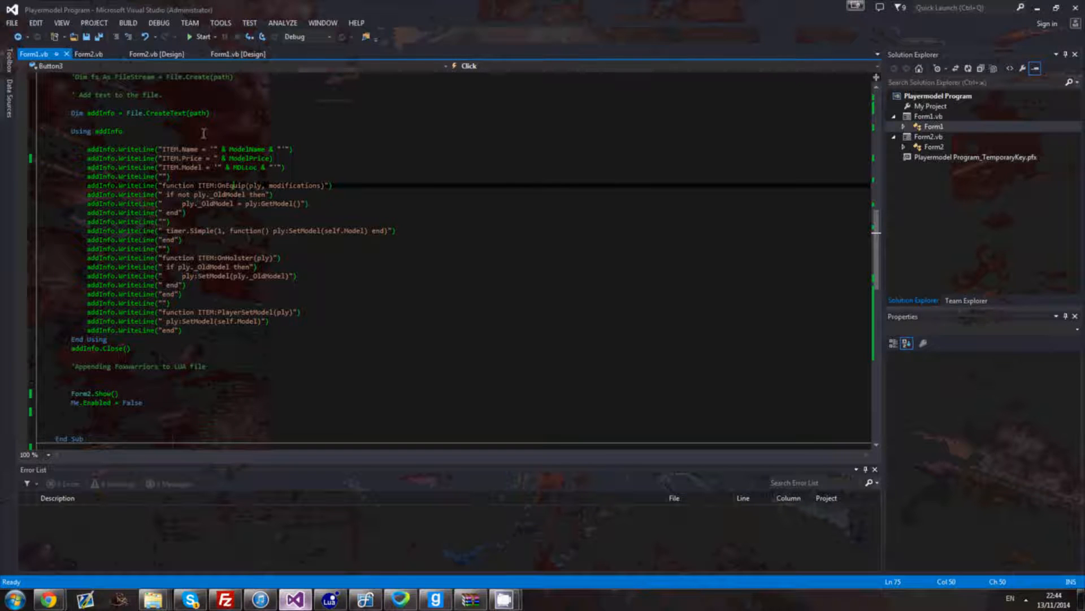
left_click(205, 37)
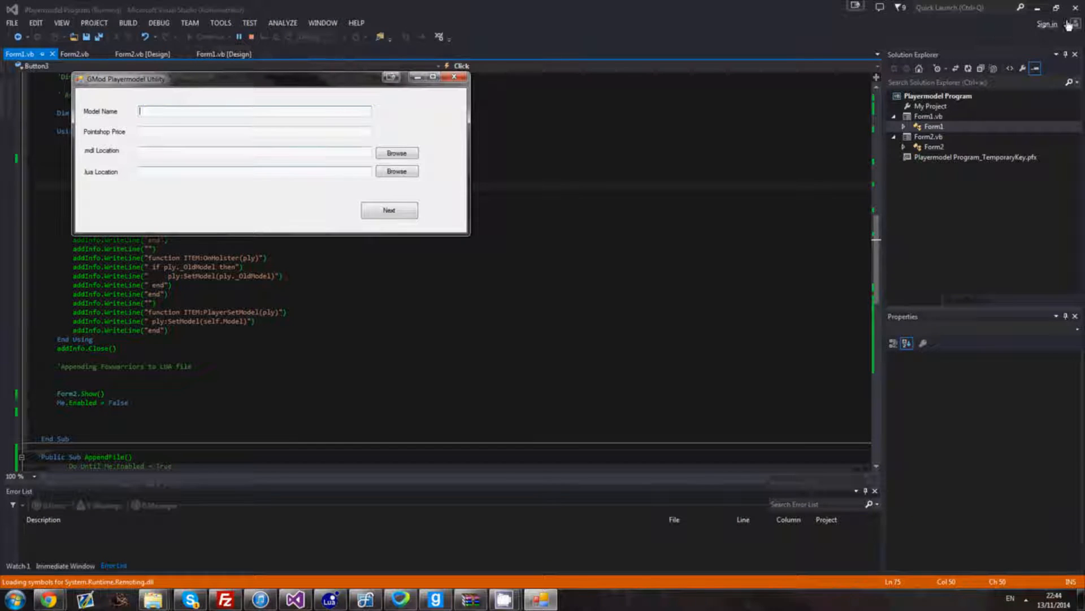
left_click(1037, 8)
left_click_drag(332, 84, 368, 151)
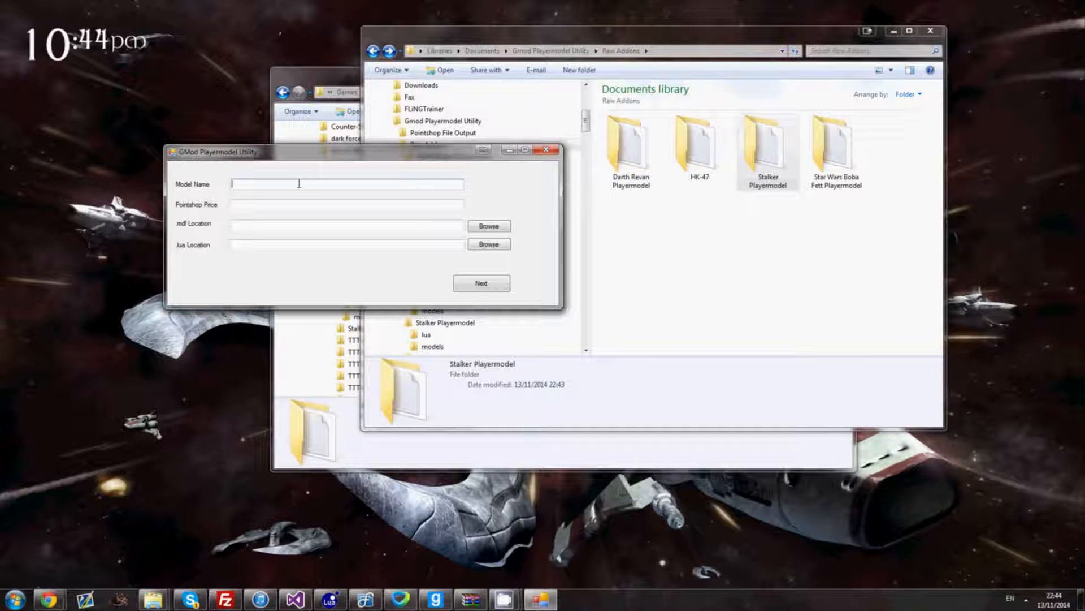
- Enter Stalker as the Model Name and 2000 as the Pointshop Price
left_click(262, 207)
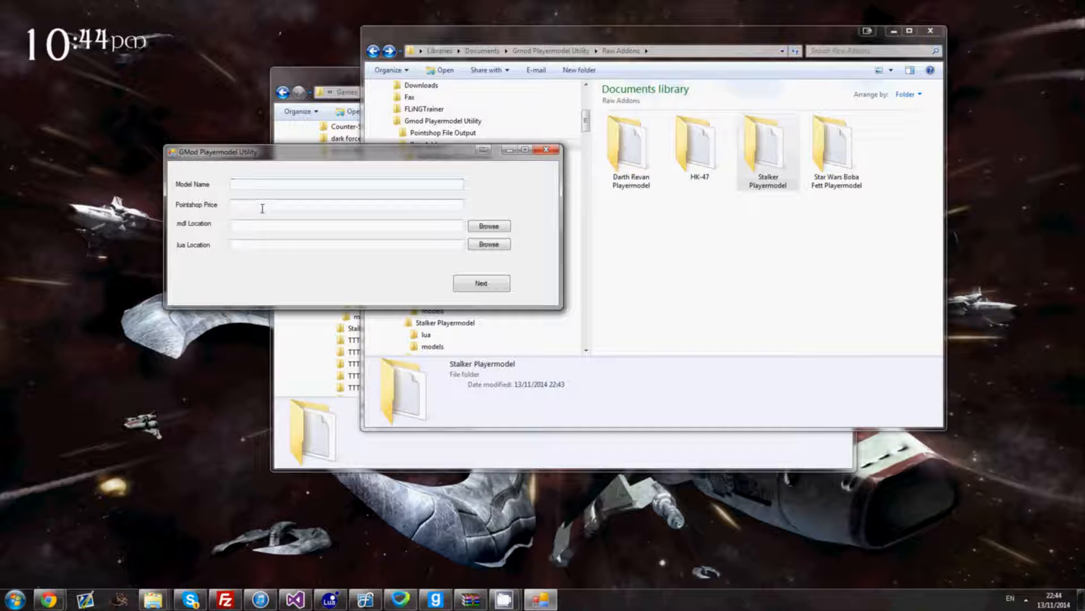
type("dawdawd")
key("BackSpace")
key("BackSpace")
key("BackSpace")
key("BackSpace")
key("BackSpace")
left_click(300, 183)
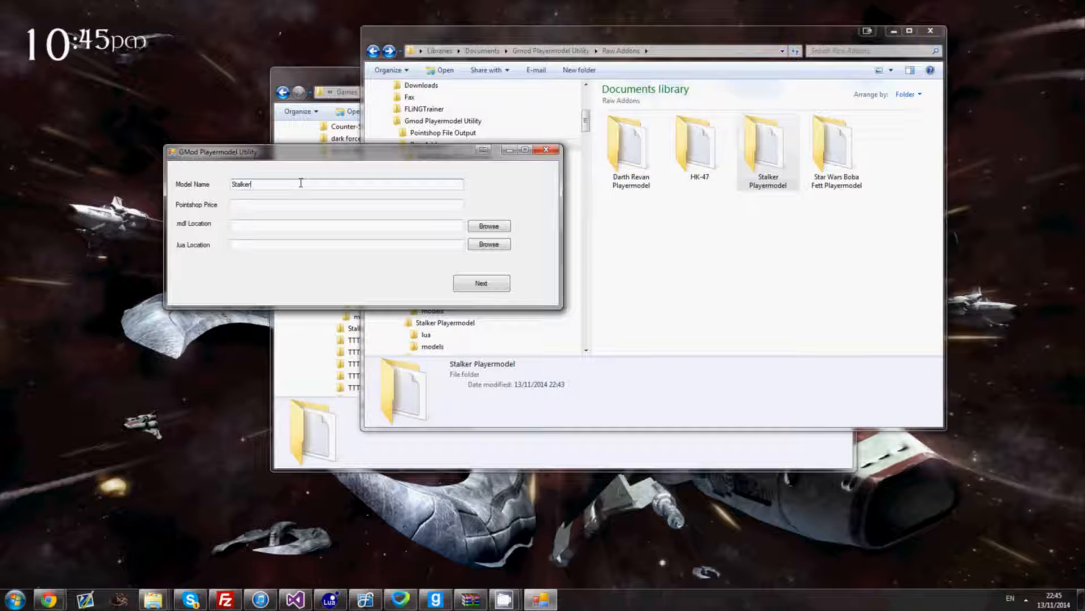
key("Tab")
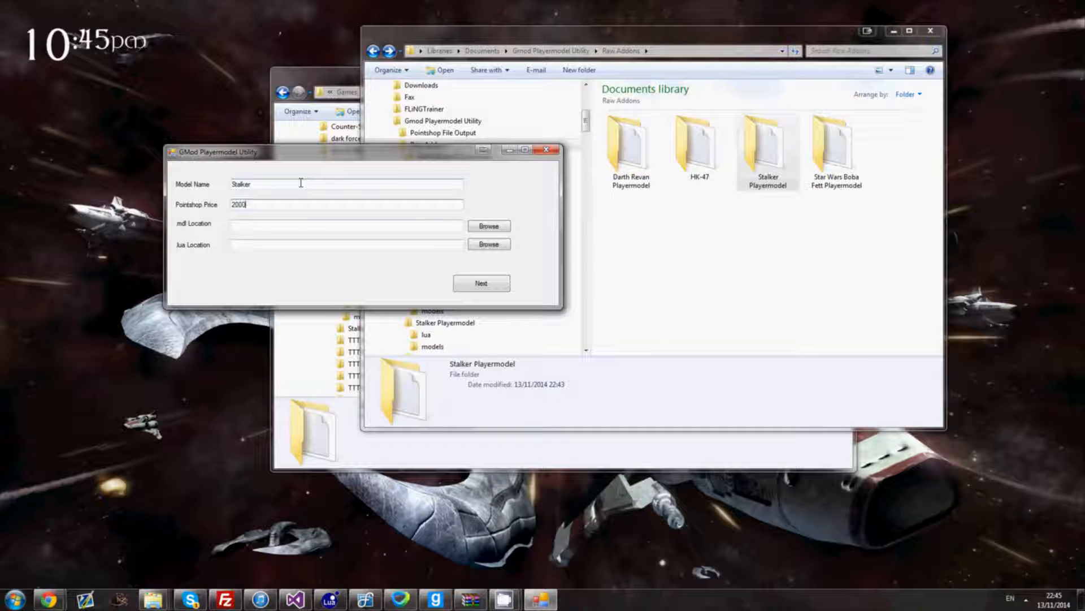
key("Tab")
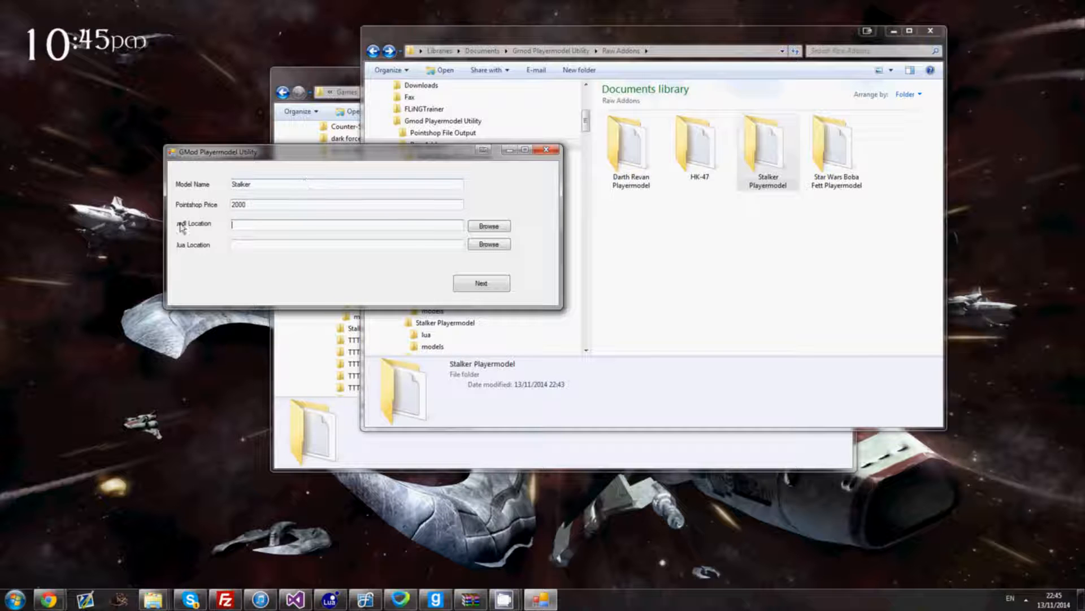
- Set .mdl Location to stalker.mdl from Stalker Playermodel/models/player/zelpa
left_click(490, 227)
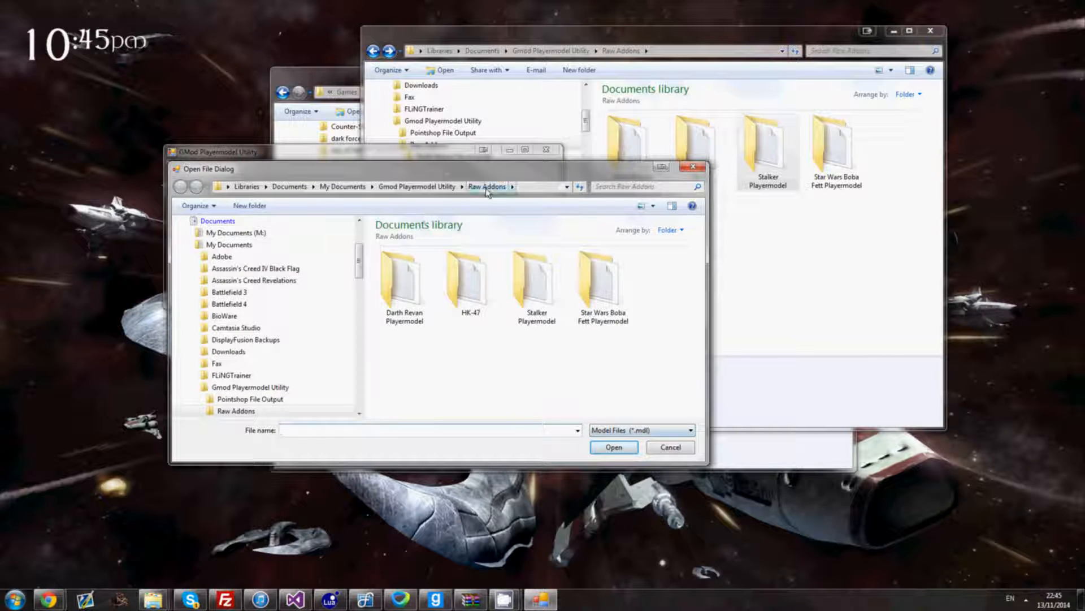
double_click(527, 283)
double_click(458, 287)
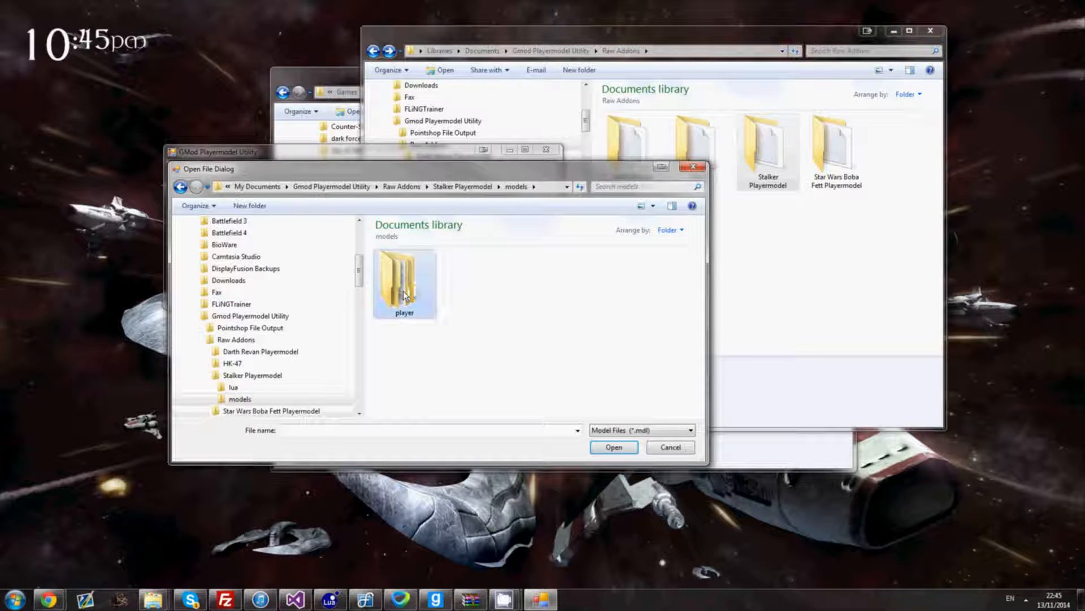
double_click(404, 294)
double_click(434, 317)
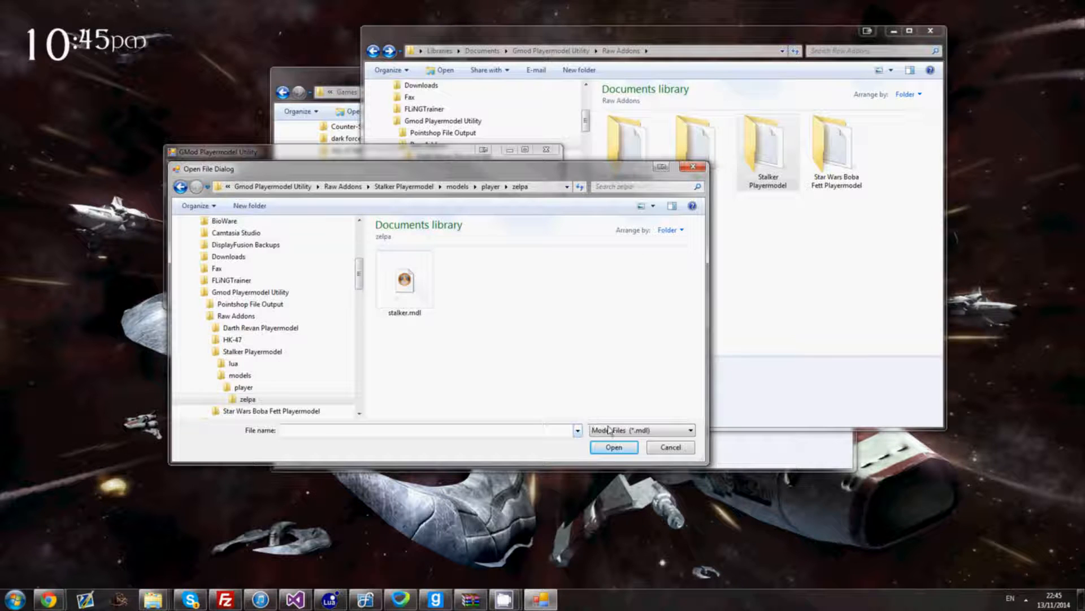
double_click(403, 285)
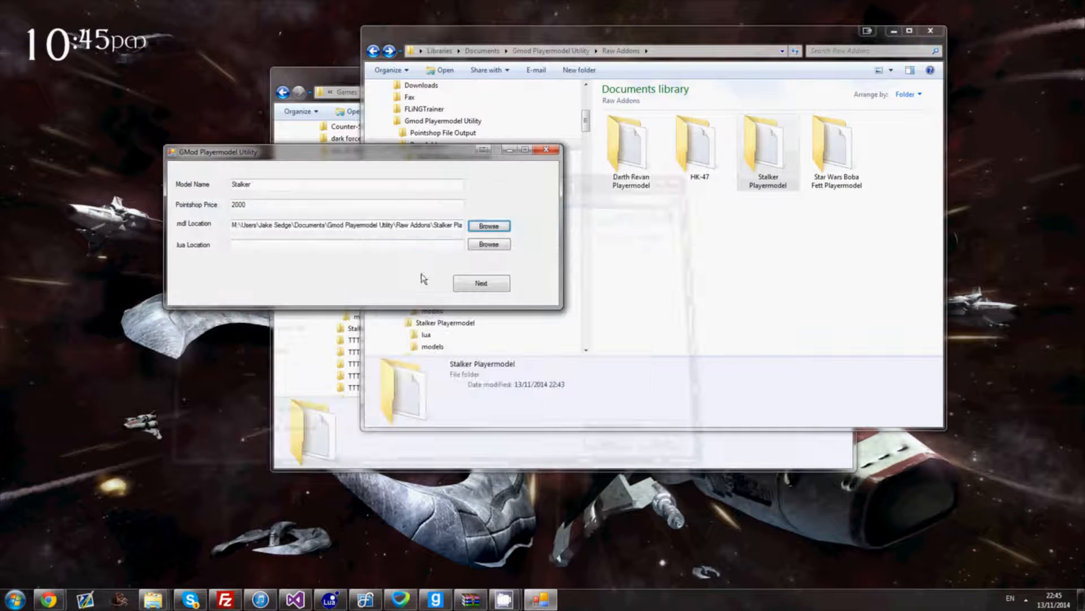
- Set .lua Location to stalkerplayermodel.lua from Stalker Playermodel/lua/autorun
left_click(487, 246)
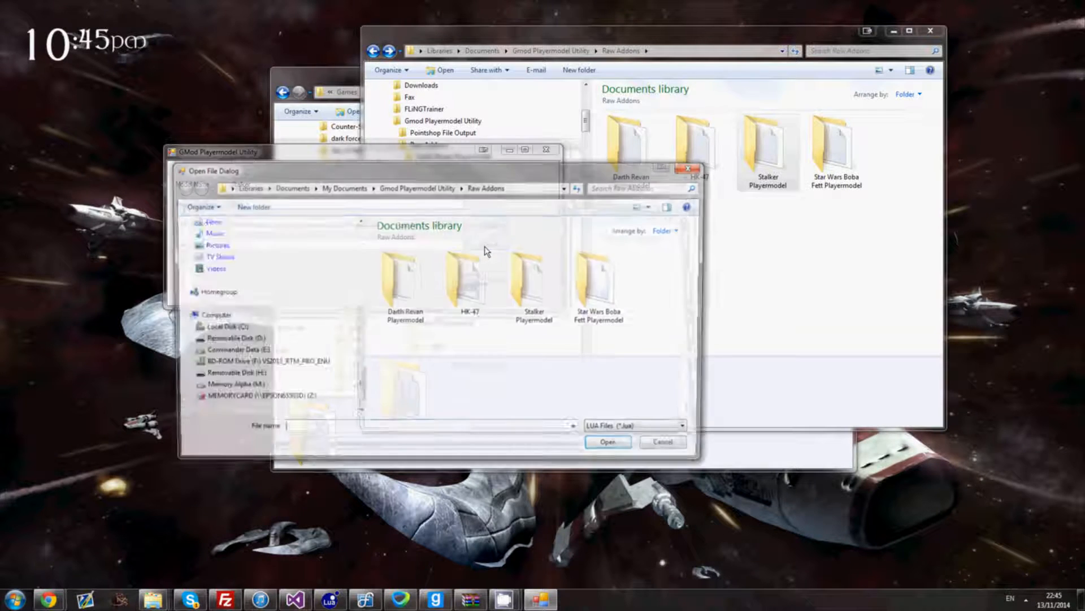
double_click(533, 292)
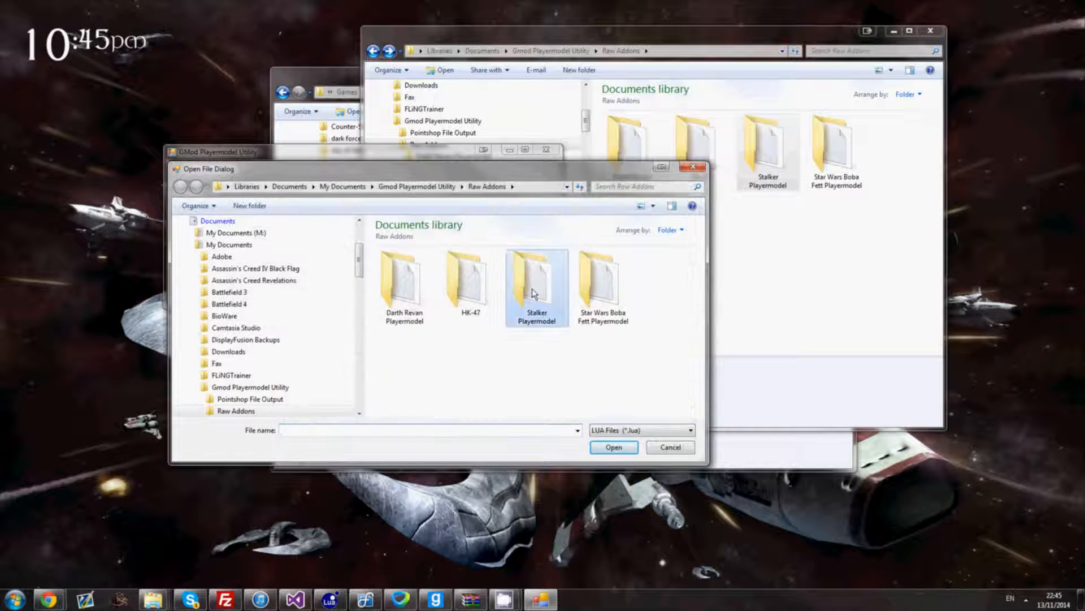
double_click(398, 289)
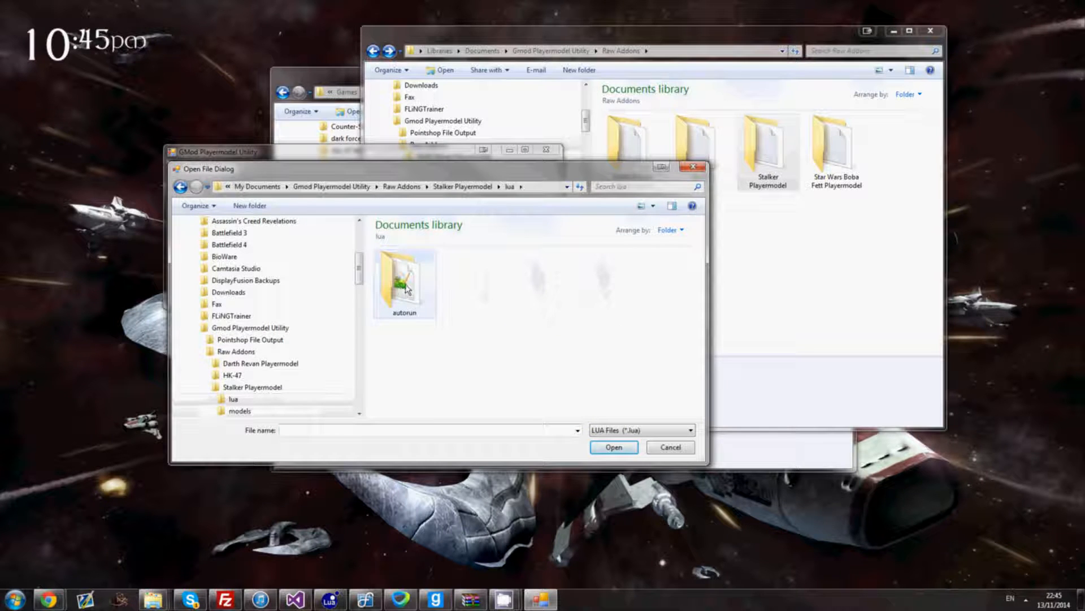
key("alt+Left")
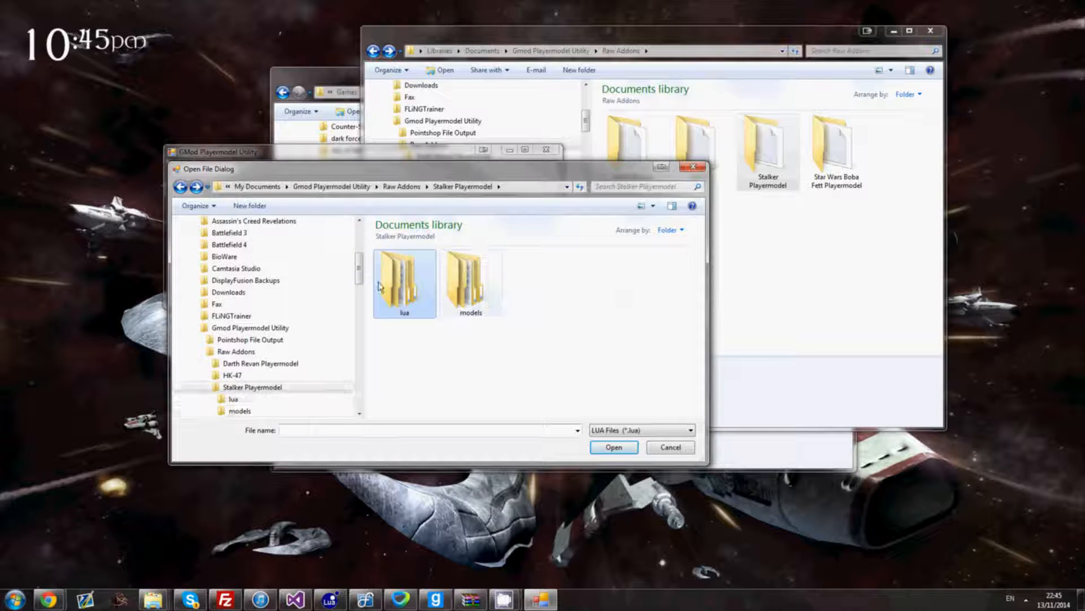
double_click(396, 285)
double_click(405, 285)
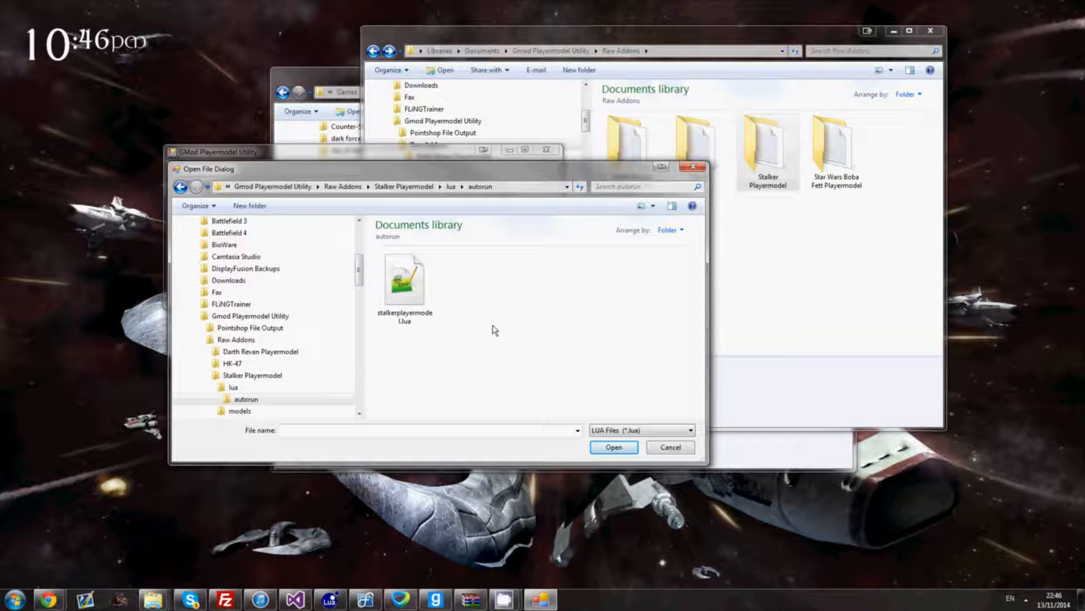
left_click(396, 292)
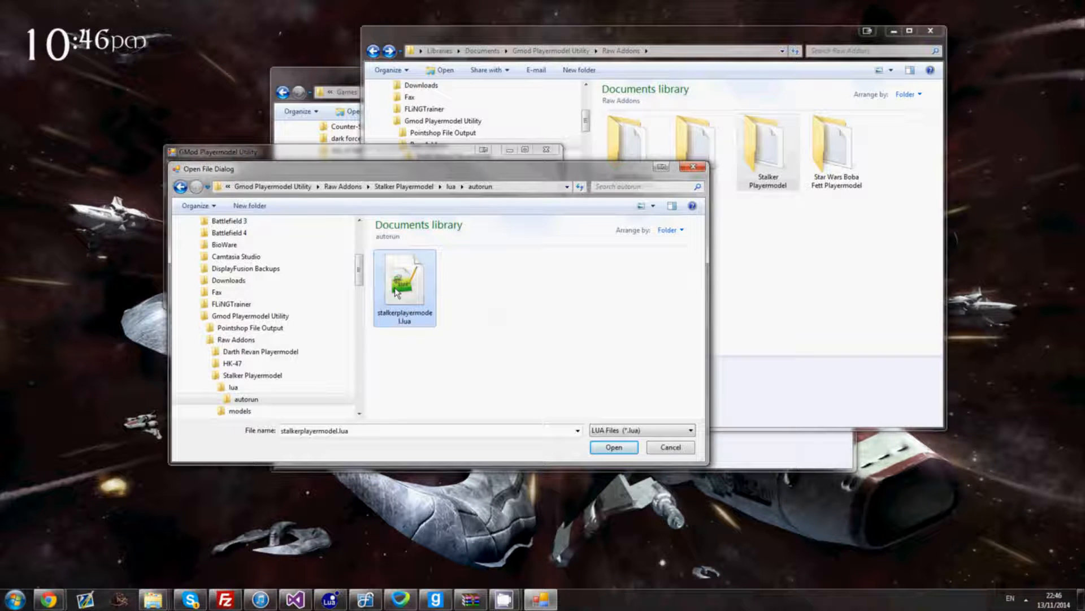
double_click(396, 292)
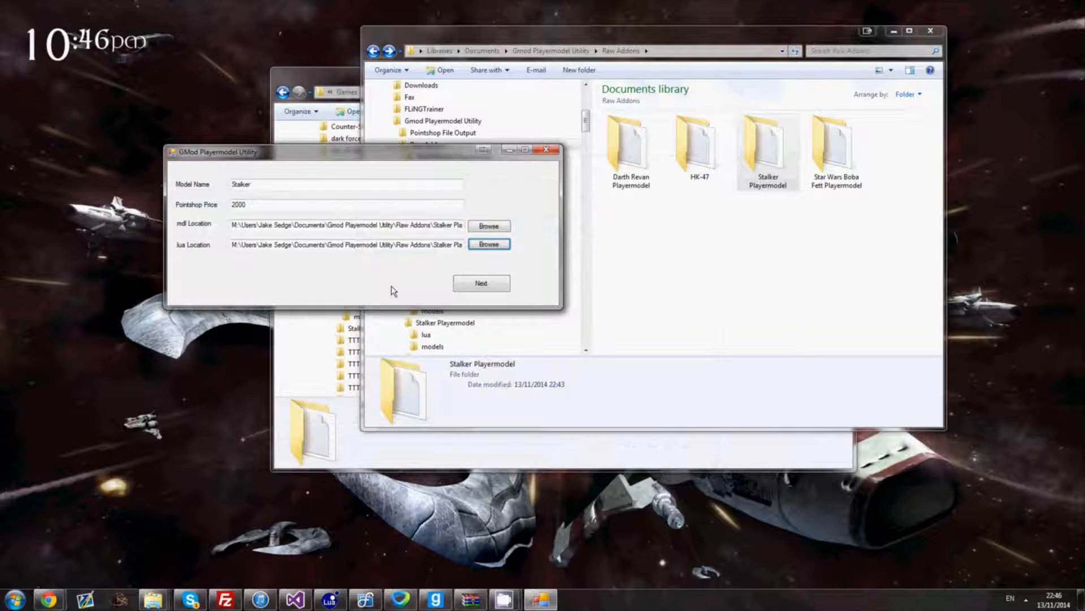
- Submit the model details and reposition the empty Foxwarriors Script window
left_click(481, 284)
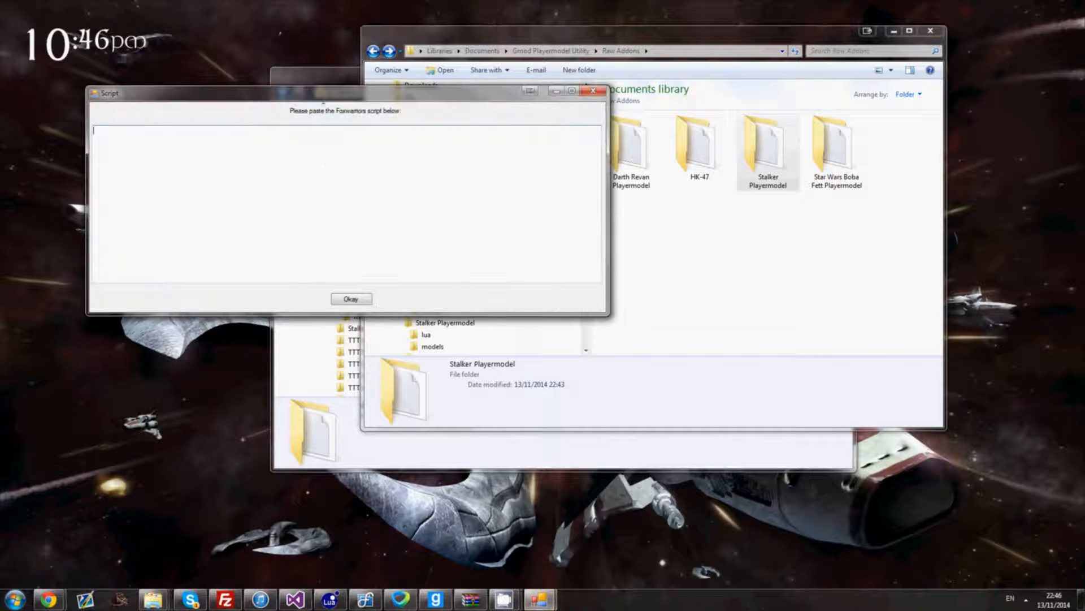
left_click_drag(331, 91, 374, 115)
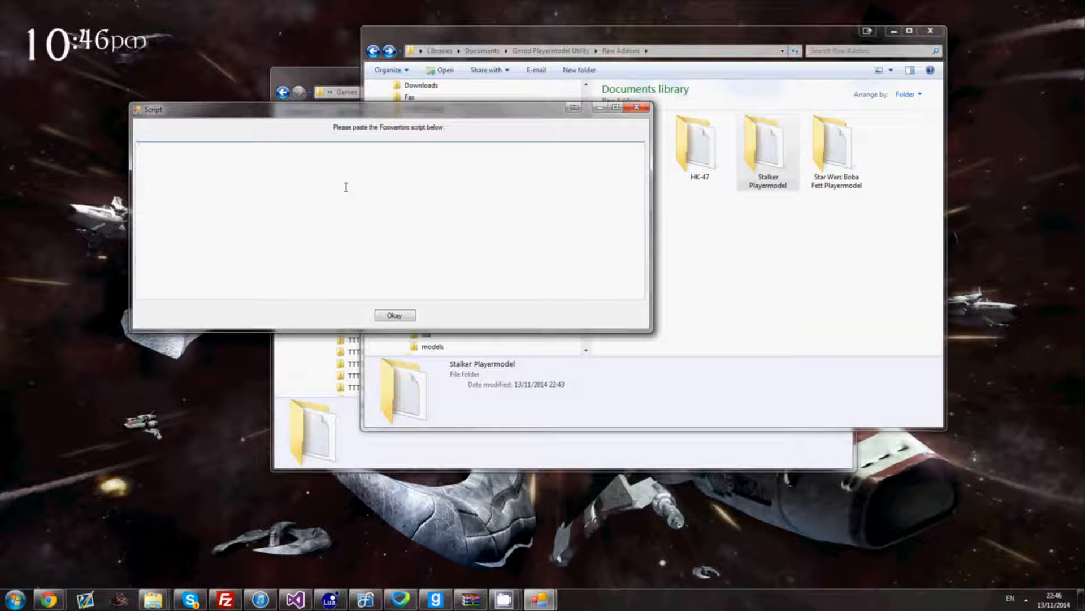
left_click(471, 601)
- Search 'fox' and open the Fox-Warriors Resources Generator zip in WinRAR
left_click(16, 598)
type("fox")
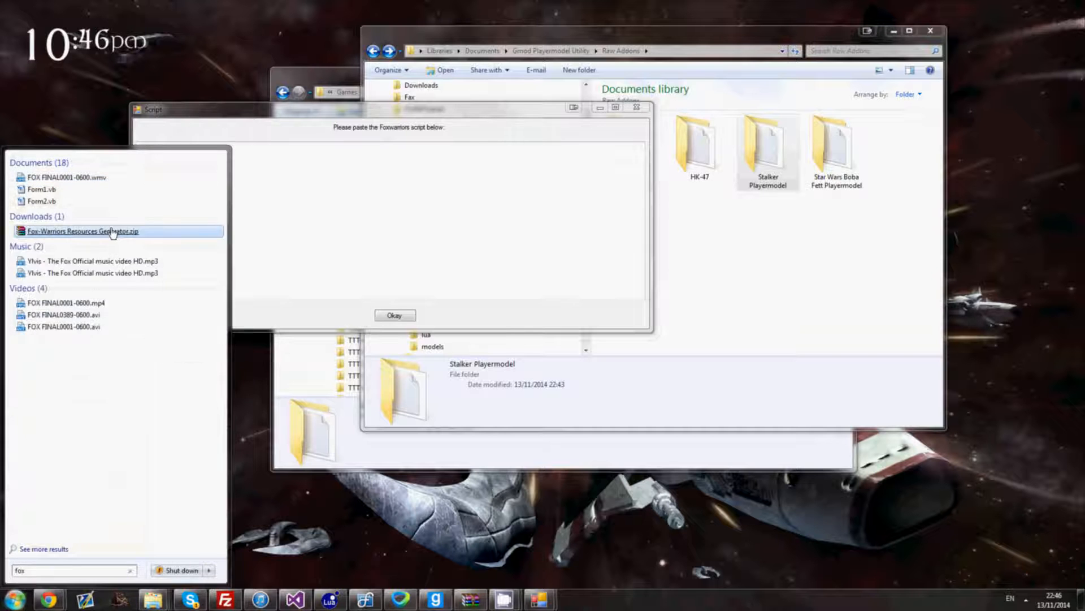
left_click(111, 232)
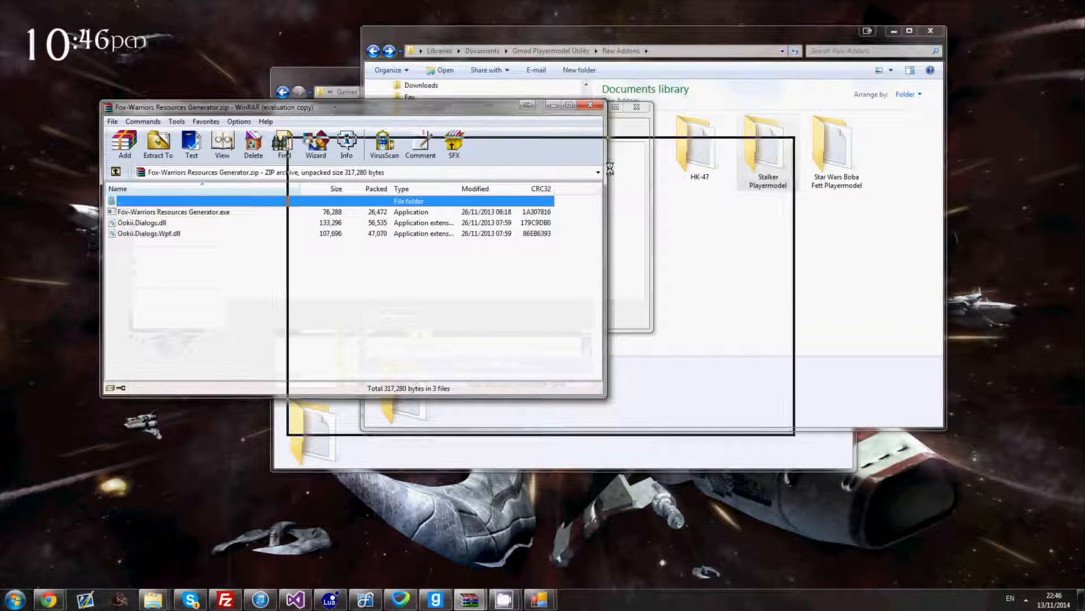
left_click(438, 204)
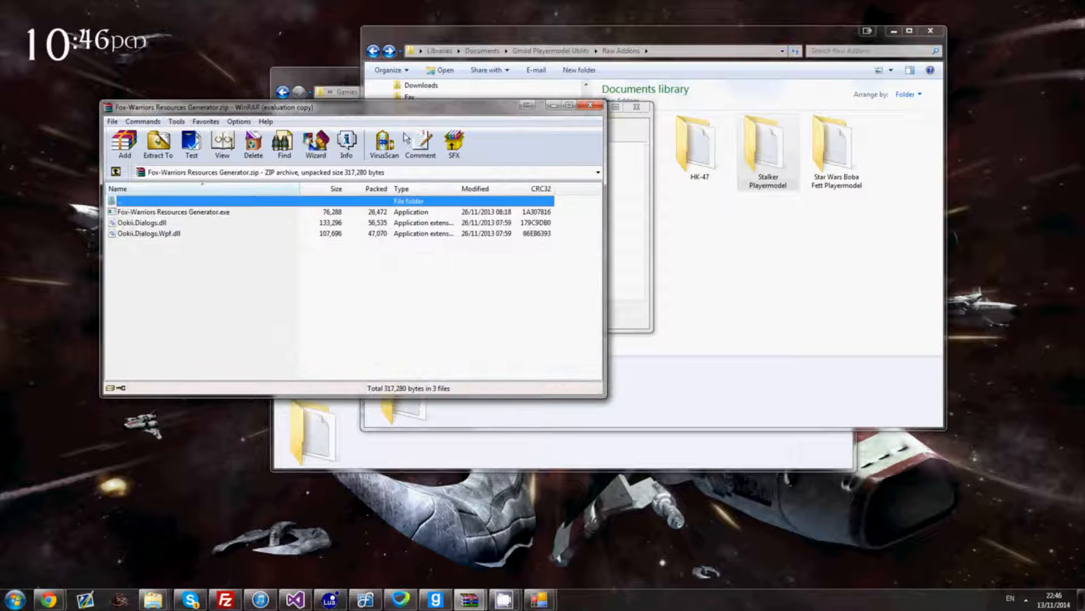
left_click_drag(377, 113, 713, 106)
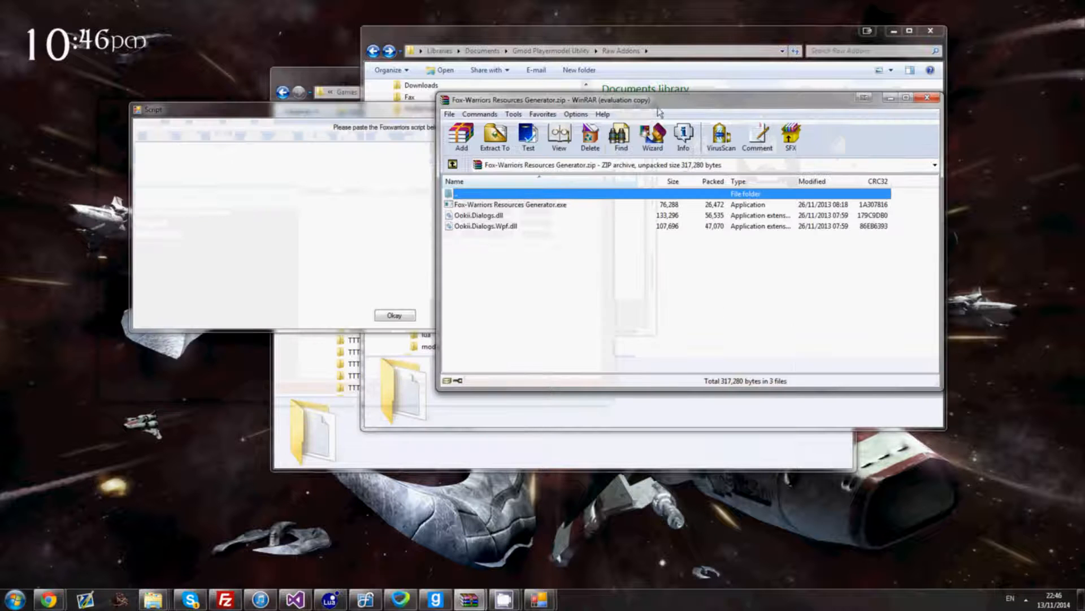
- Launch Fox-Warriors Resources Generator.exe and place its window below the Script window
left_click(525, 207)
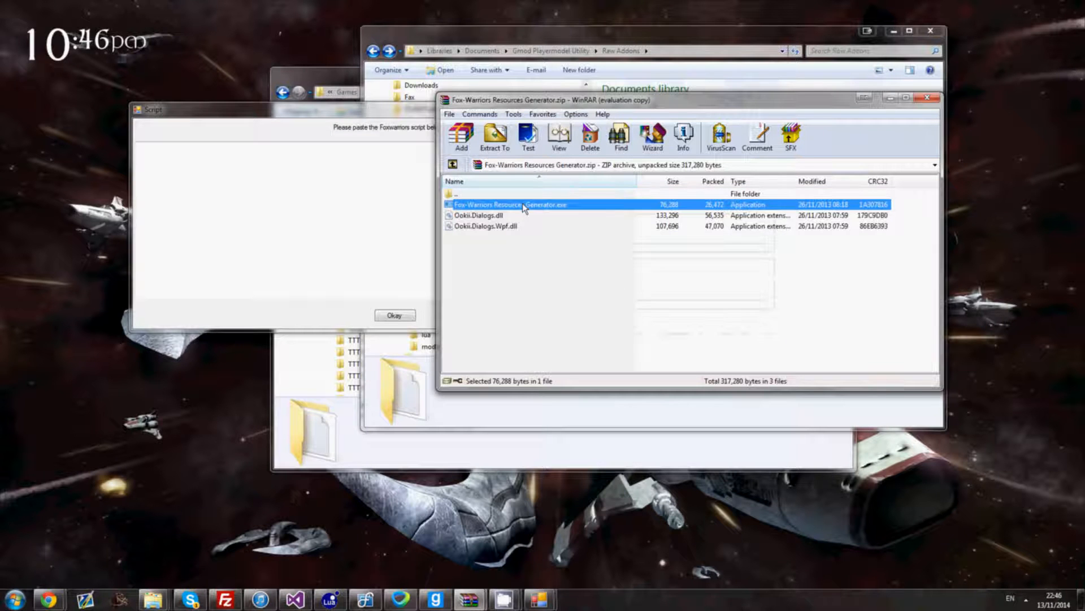
left_click(888, 100)
left_click_drag(419, 223, 288, 348)
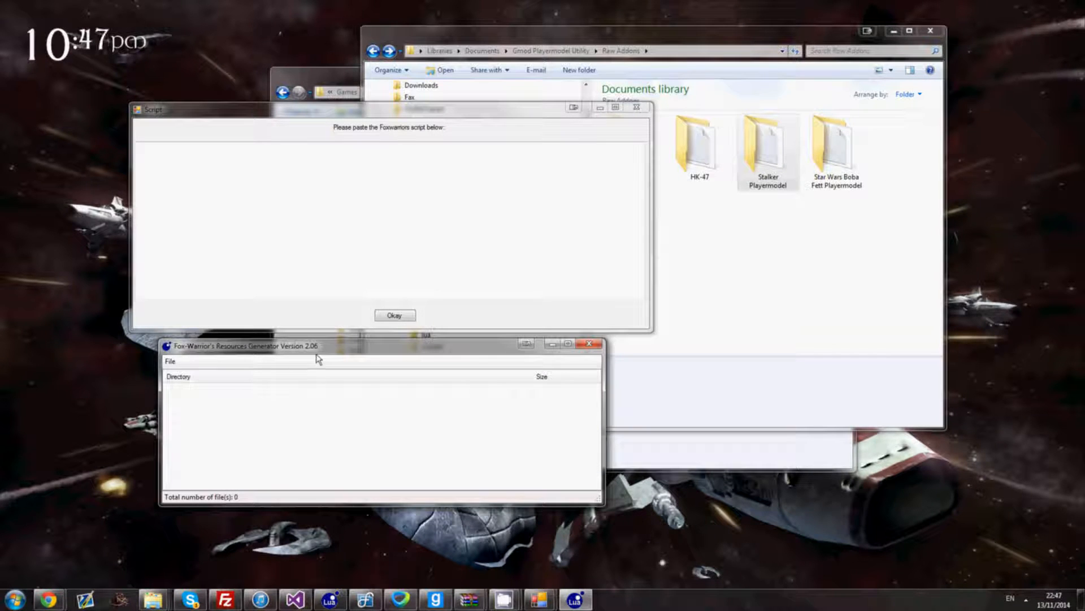
- Load the Raw Addons > Stalker Playermodel folder into the Resources Generator, listing stalker.mdl (20.14 Kb)
left_click(170, 362)
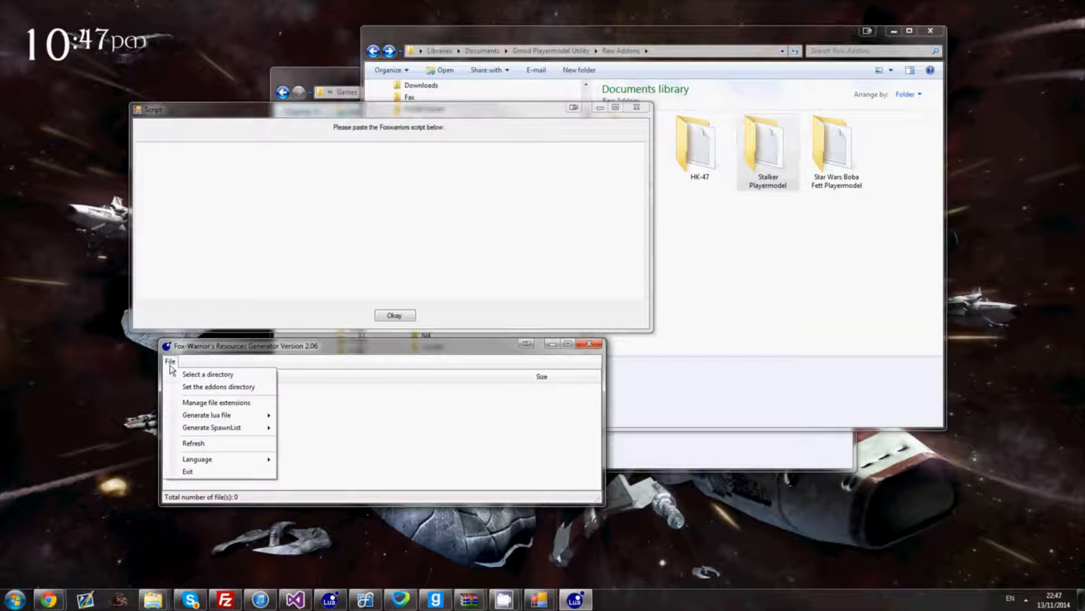
left_click(232, 374)
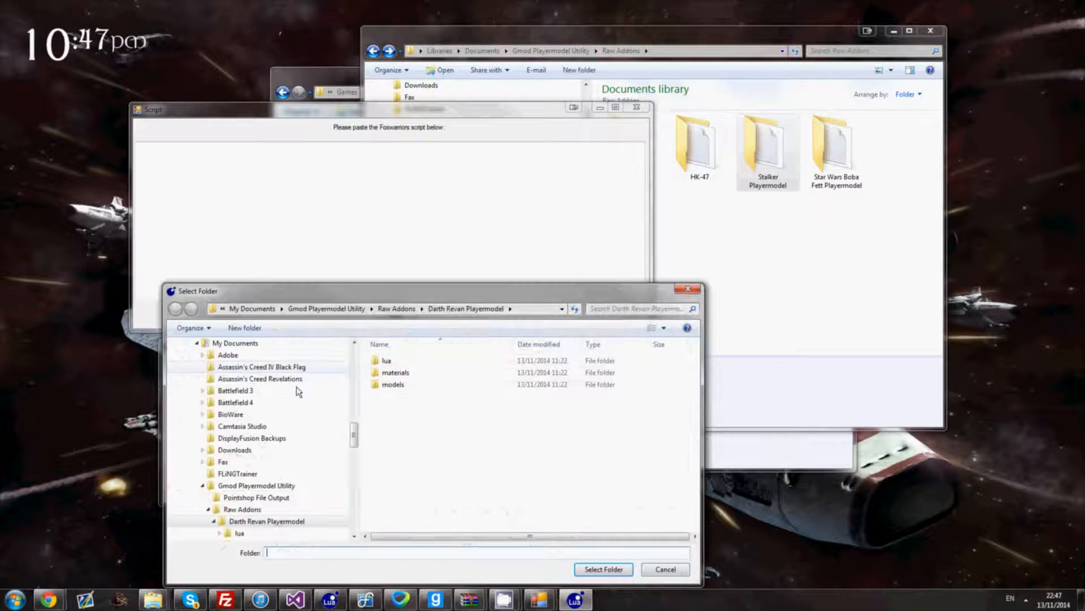
left_click(389, 310)
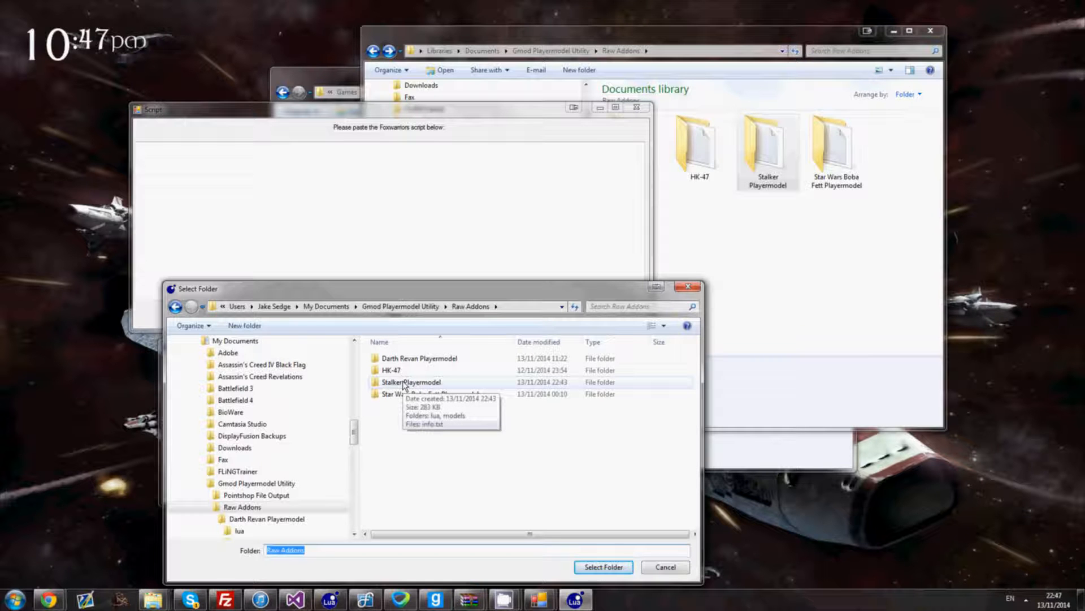
left_click(450, 381)
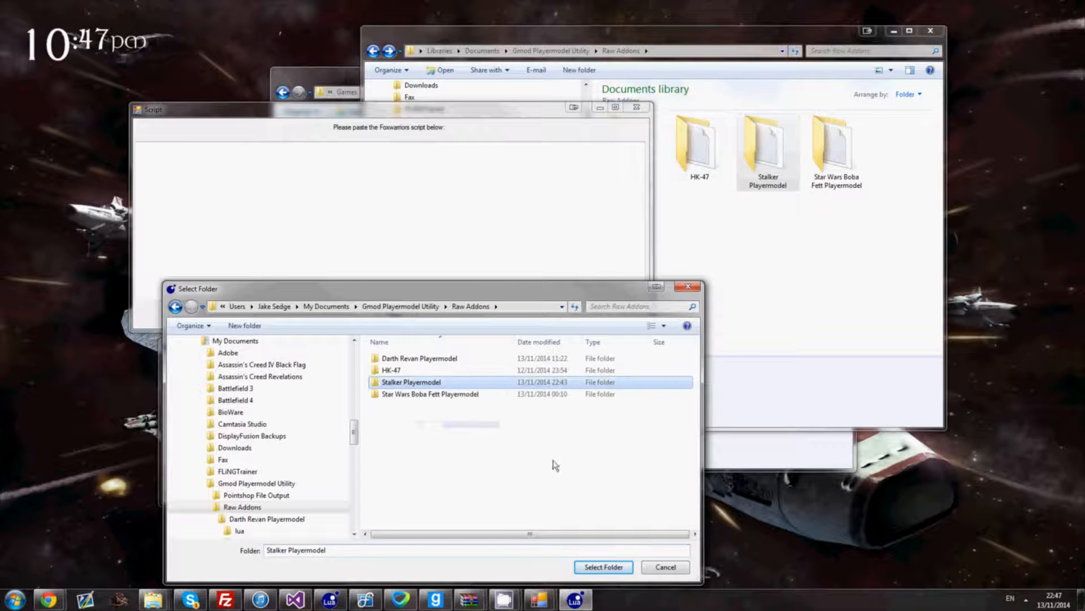
left_click(616, 570)
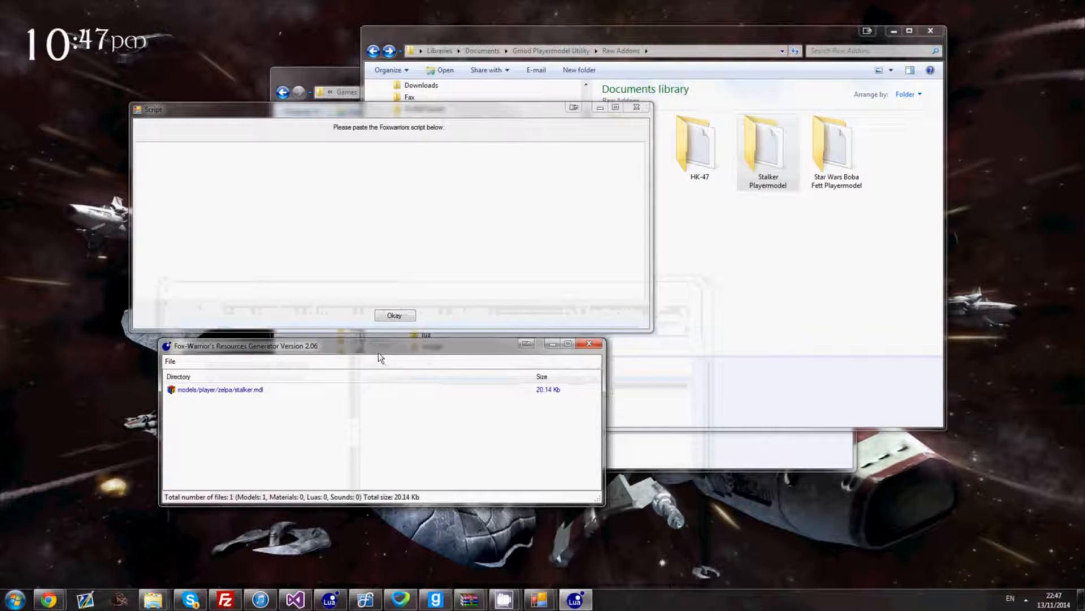
- Generate a lua AddFile resource script for stalker.mdl and copy it to the clipboard
left_click_drag(380, 344, 404, 289)
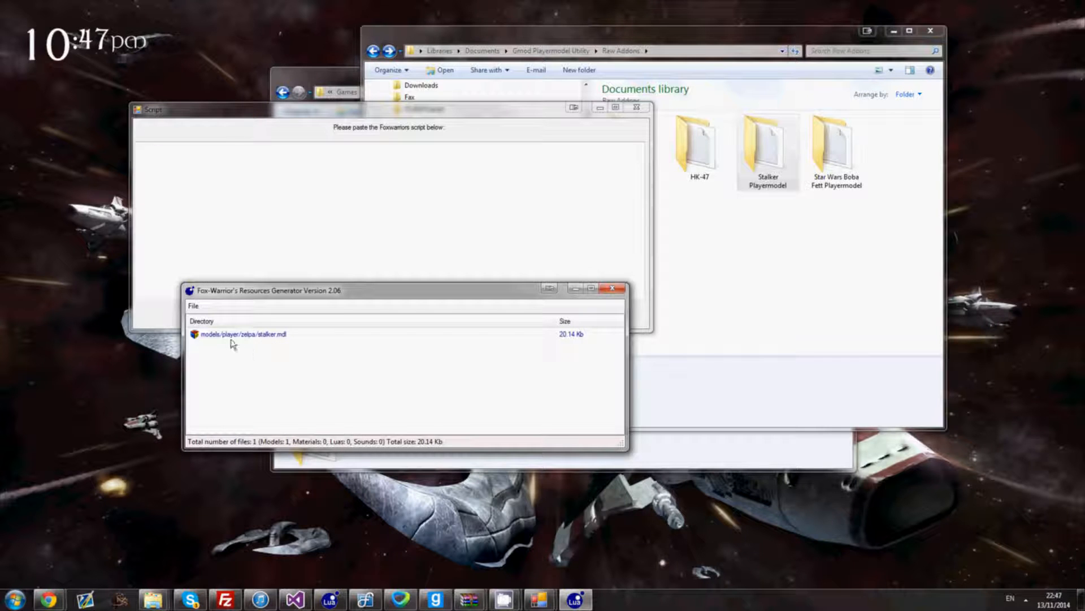
left_click(193, 306)
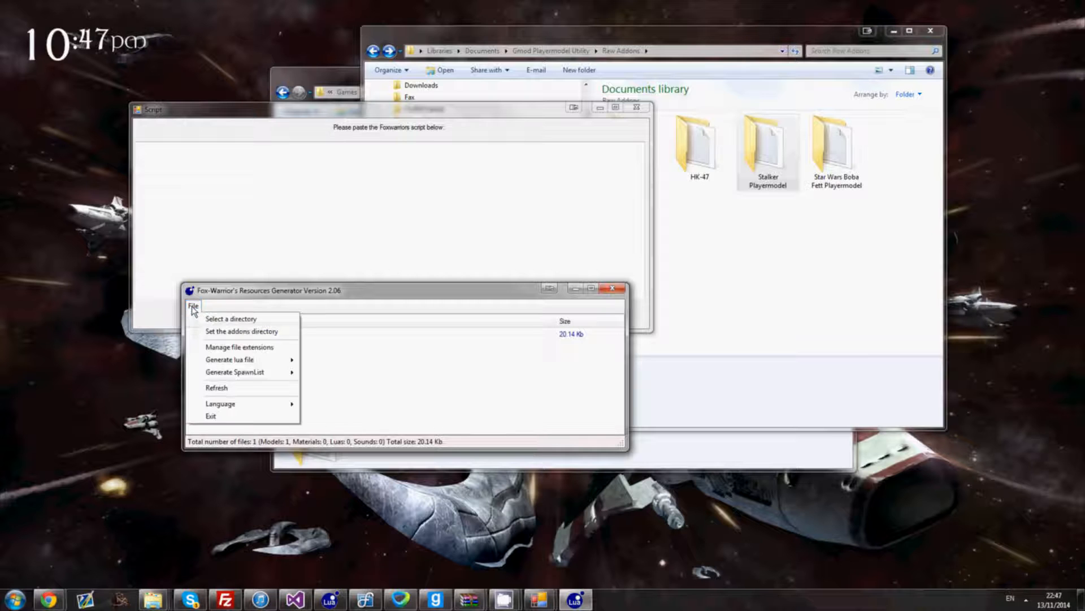
mouse_move(269, 364)
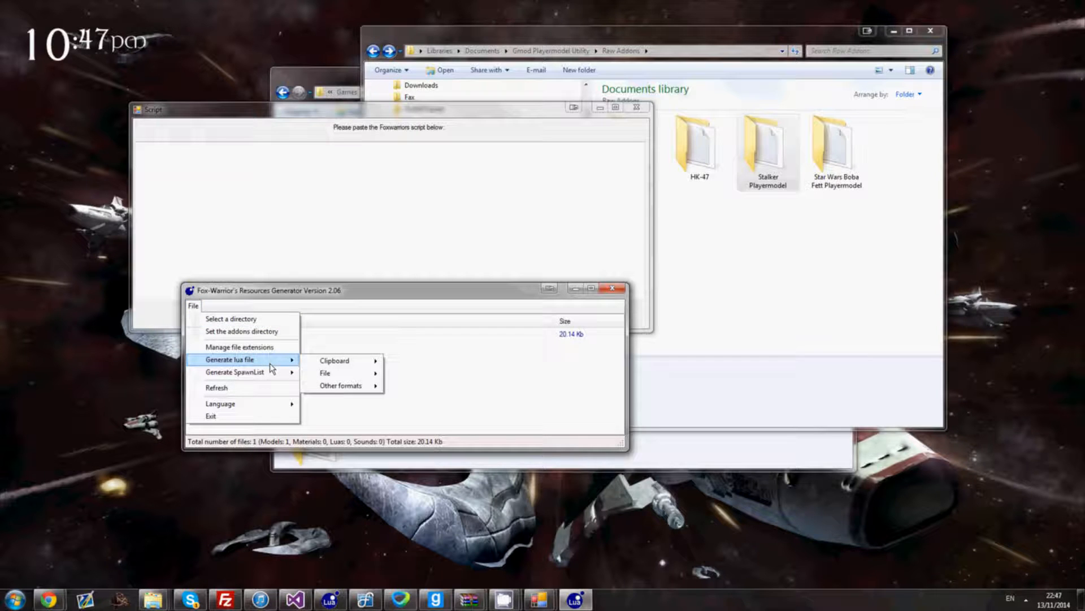
mouse_move(332, 365)
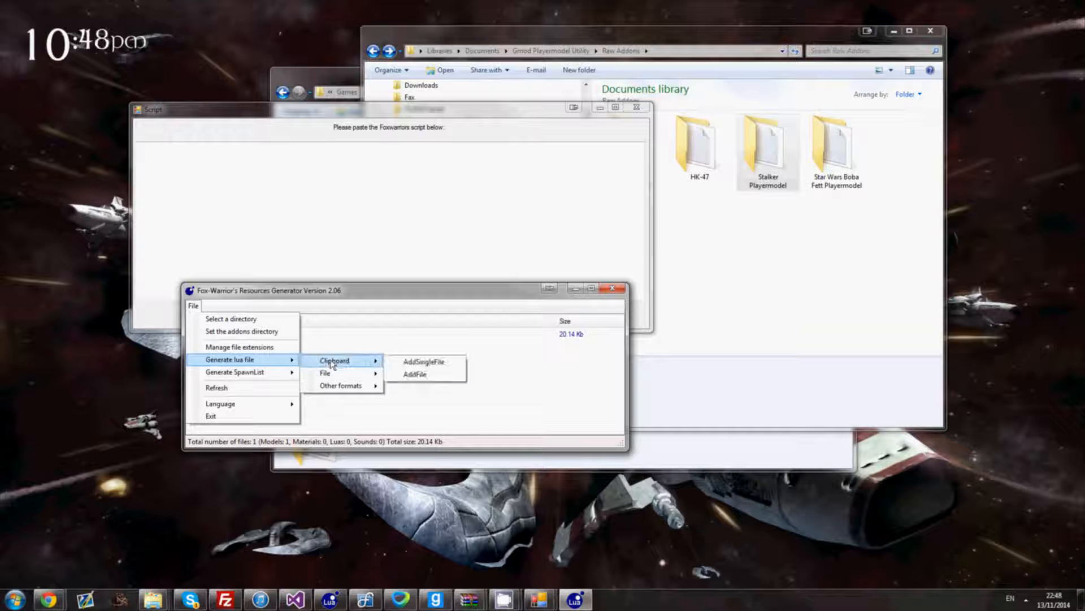
left_click(415, 374)
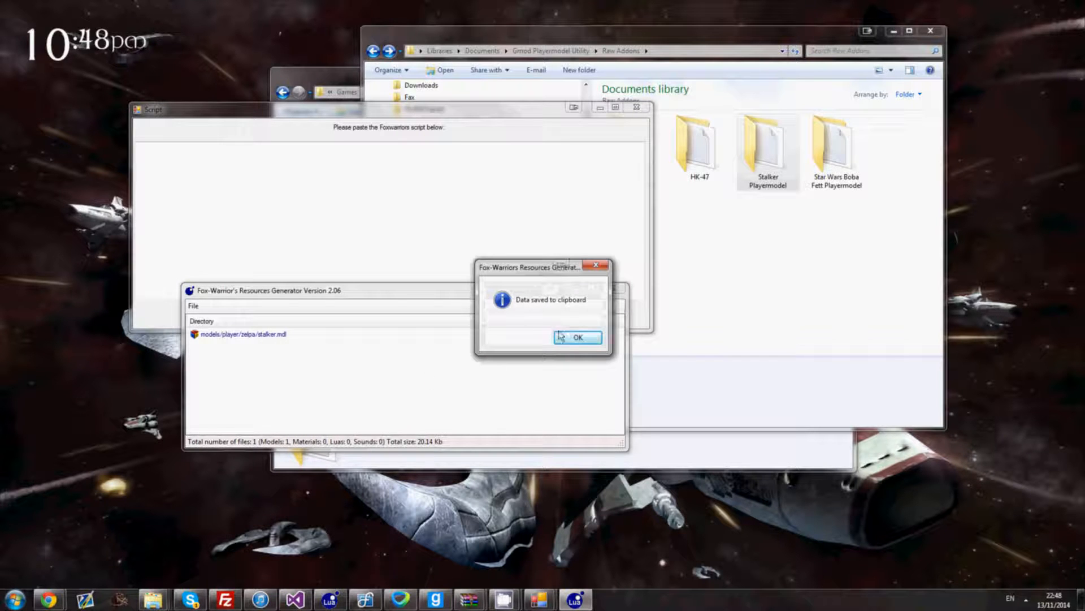
left_click(574, 341)
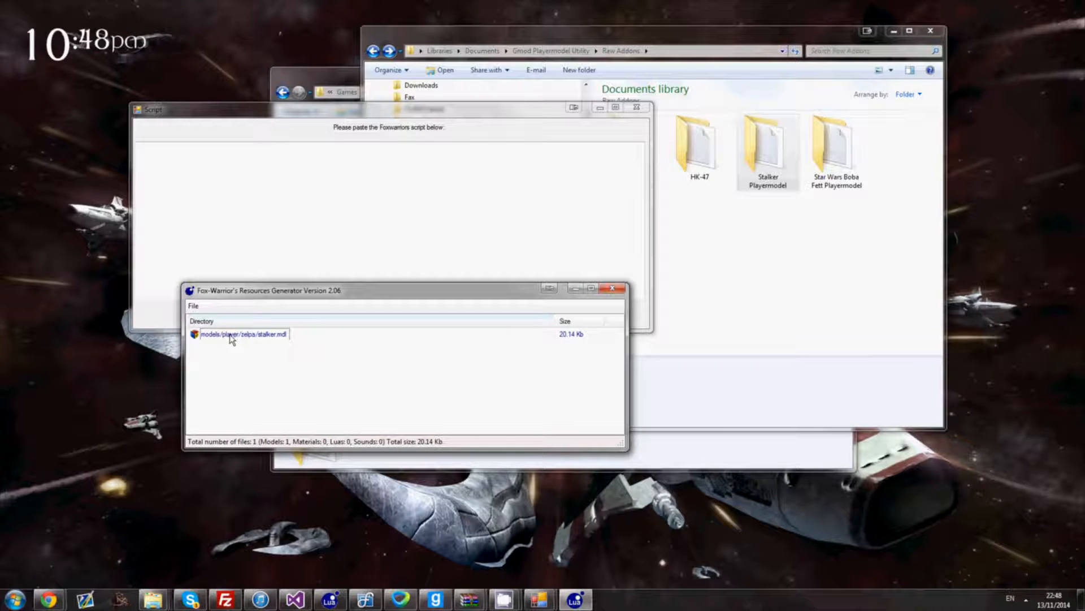
- Paste the AddFile script into the utility's Script box, updating the Stalker LUA file and writing the Pointshop file
left_click(575, 289)
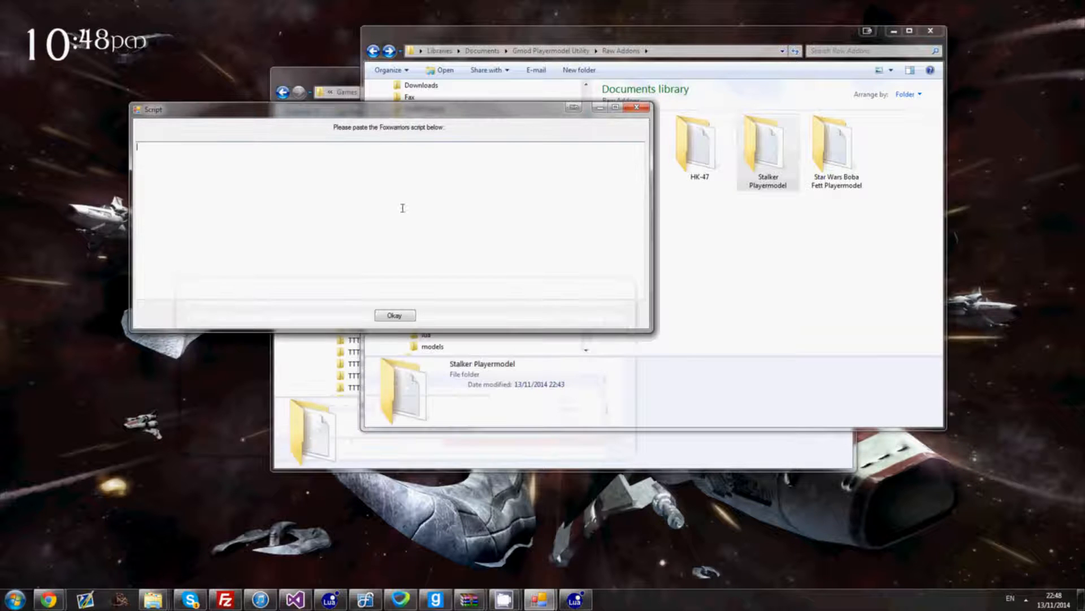
type("--// File Generated By Fox-Warrior's Resources Generator Version 2.06 \\\\--  if (SERVER) then \tresource.AddFile( \"models/player/zelpa/stalker.mdl\" ) end")
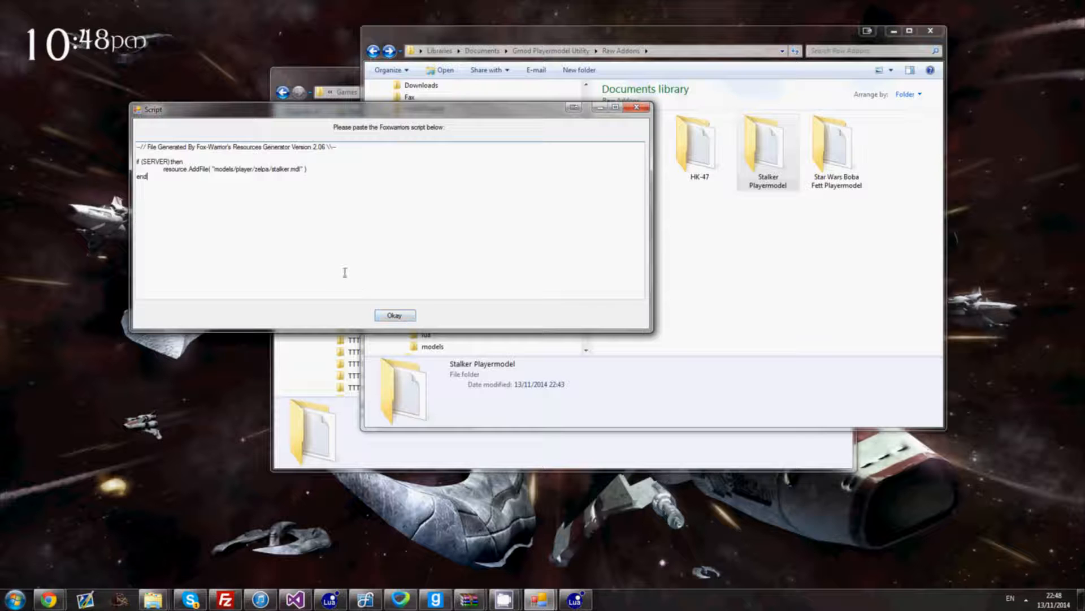
left_click(394, 317)
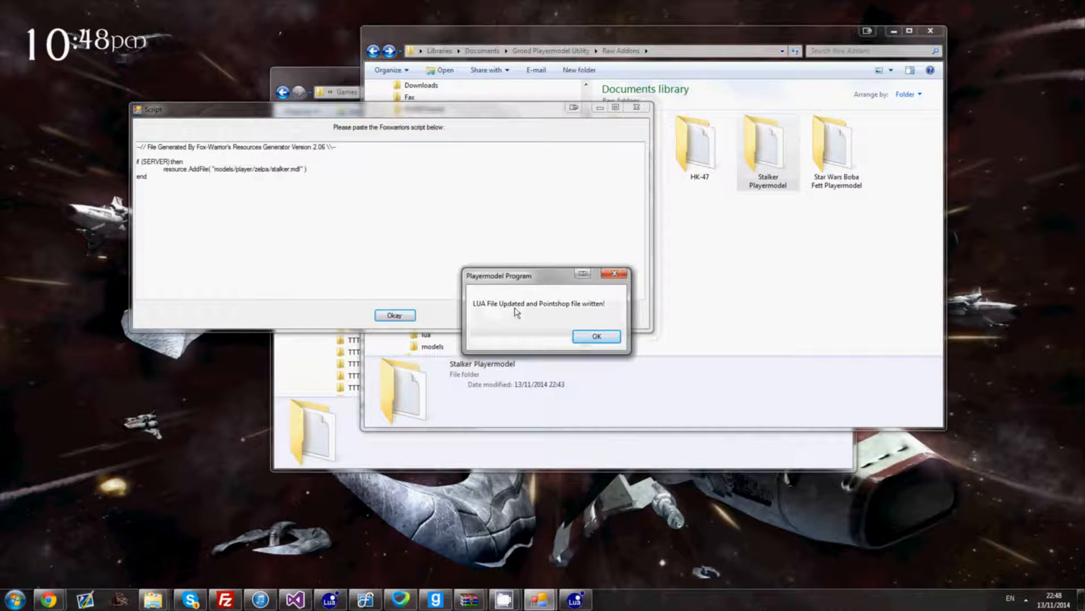
left_click(597, 337)
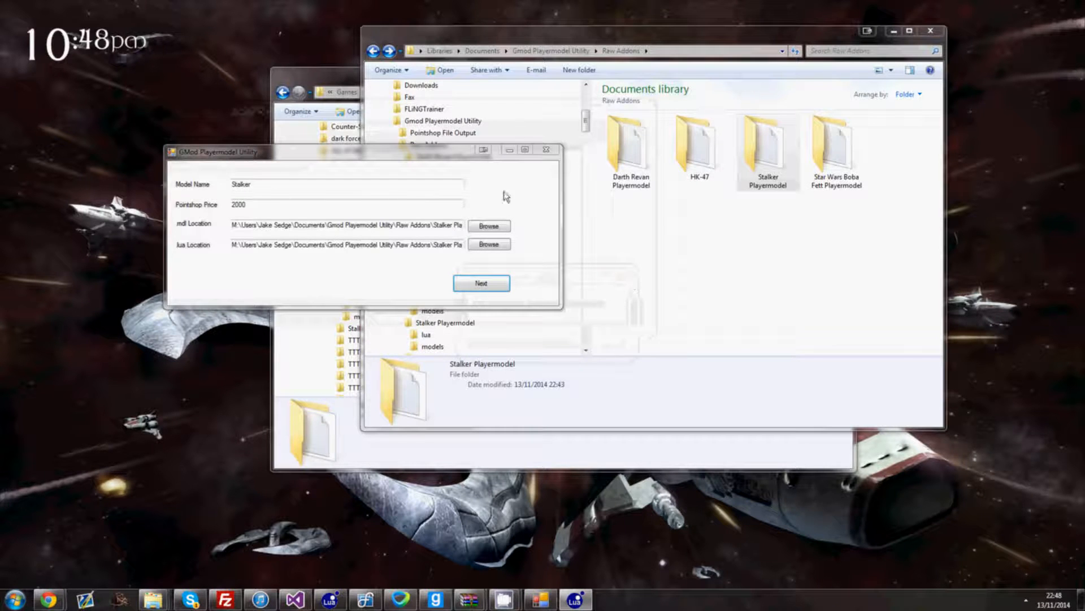
- Open the Pointshop File Output folder to confirm Stalker.lua was written
left_click(510, 151)
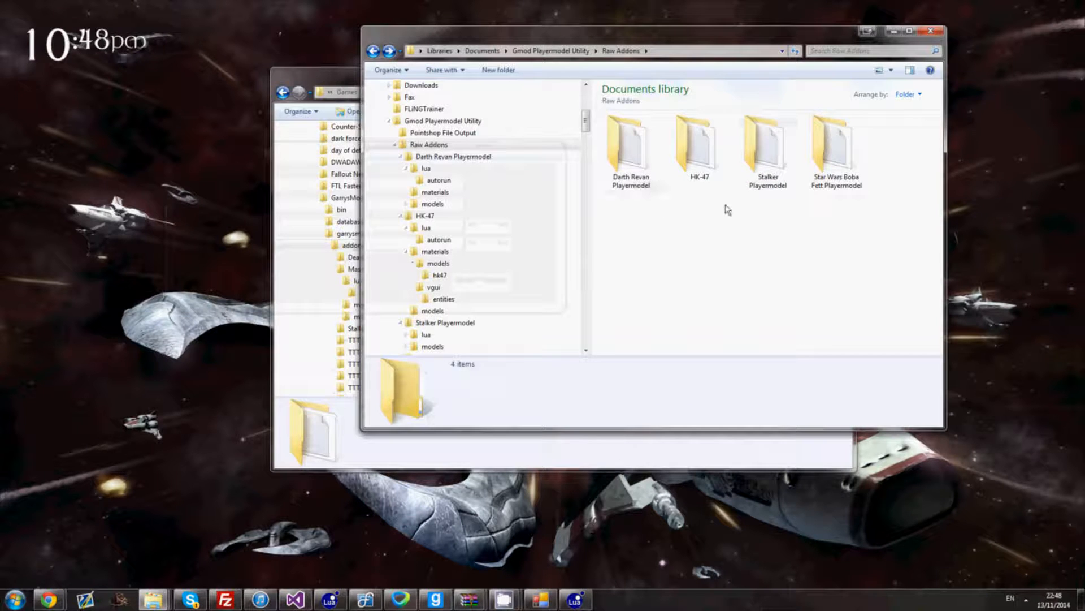
left_click(767, 138)
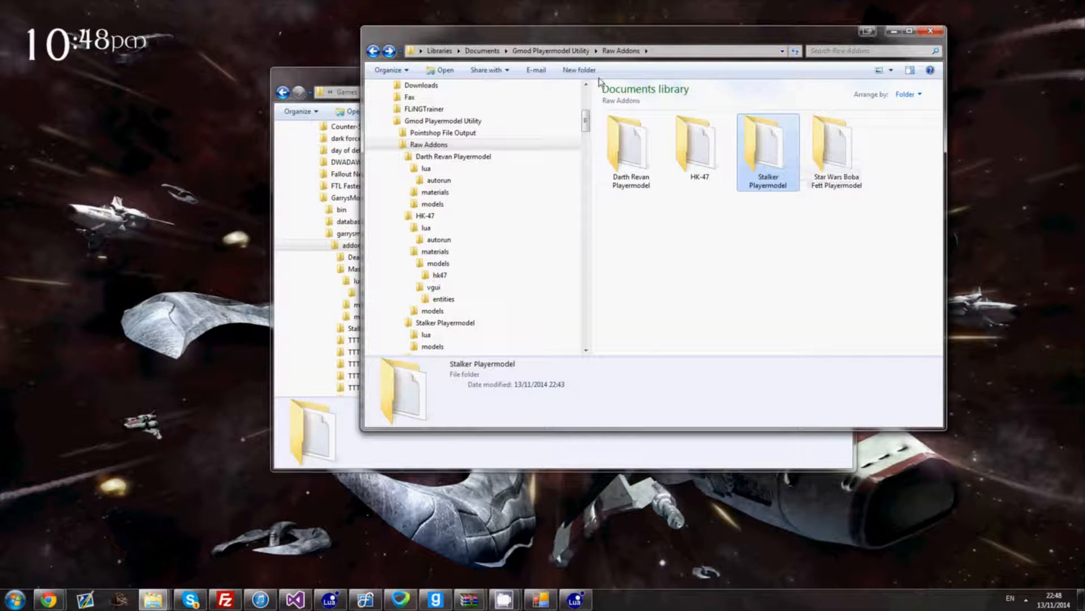
left_click(554, 51)
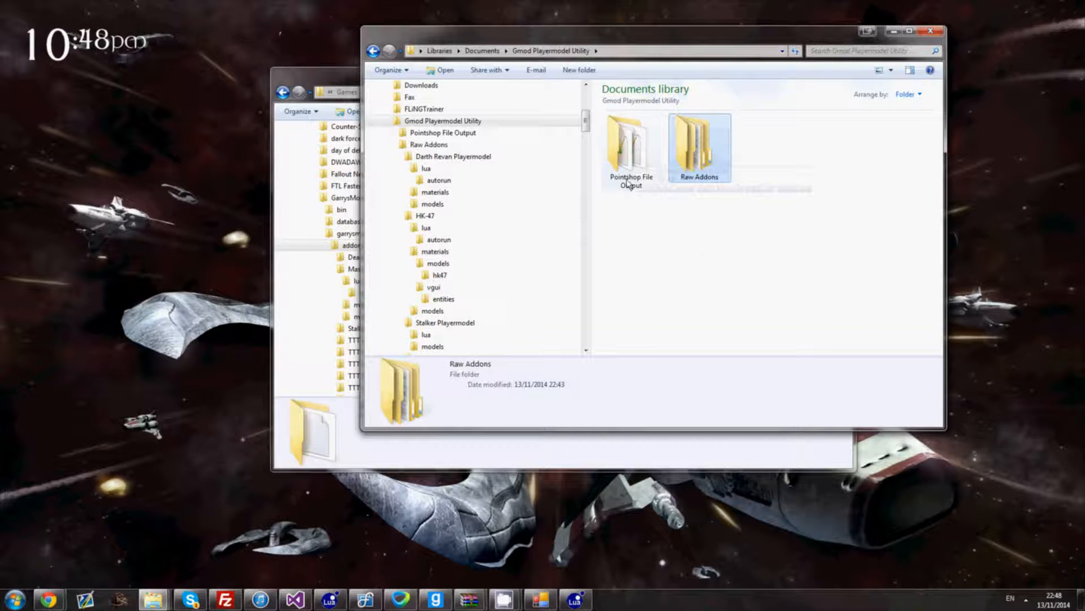
double_click(636, 158)
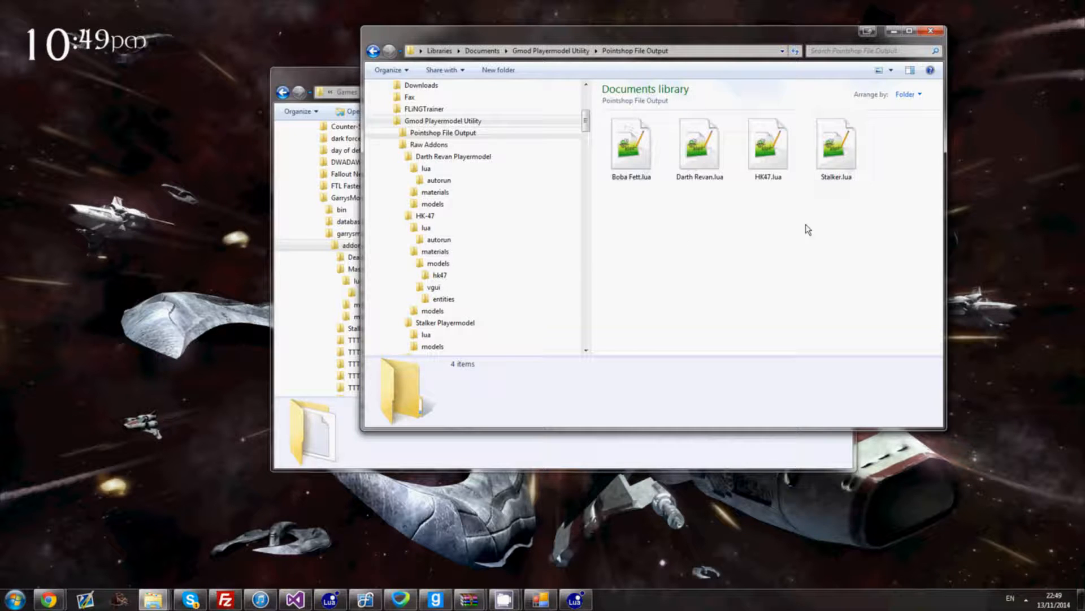
- Return to Raw Addons, select Stalker Playermodel, and snap the window to the screen's right half
key("BackSpace")
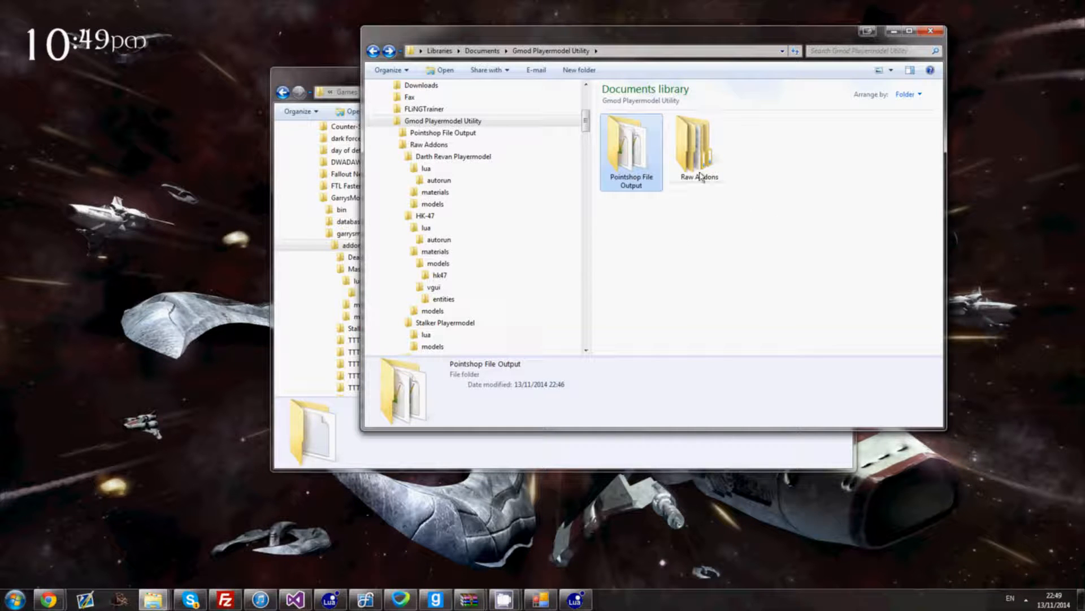
double_click(704, 166)
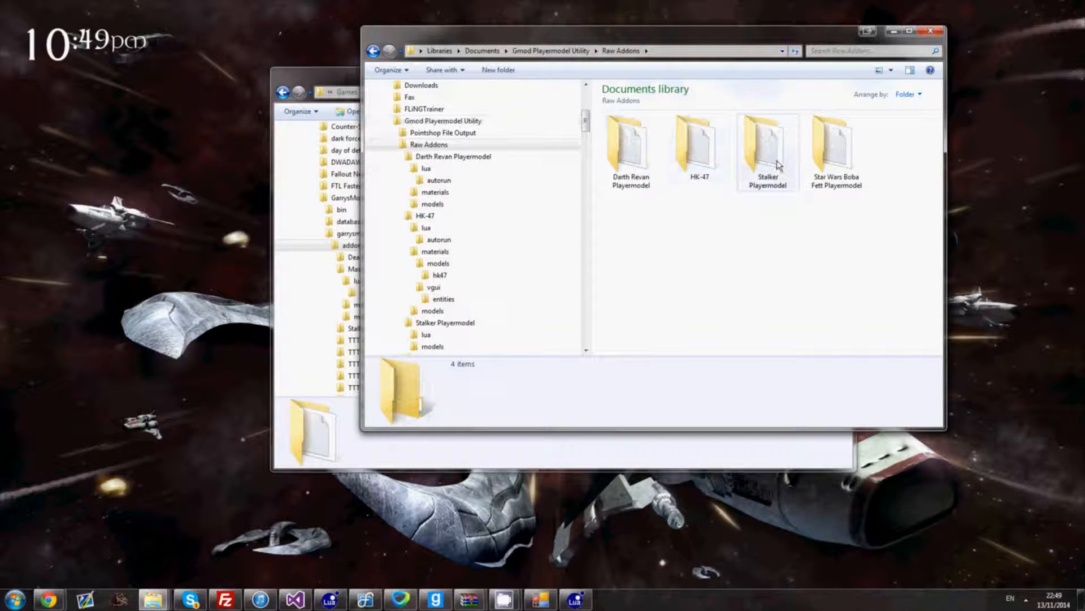
left_click(768, 159)
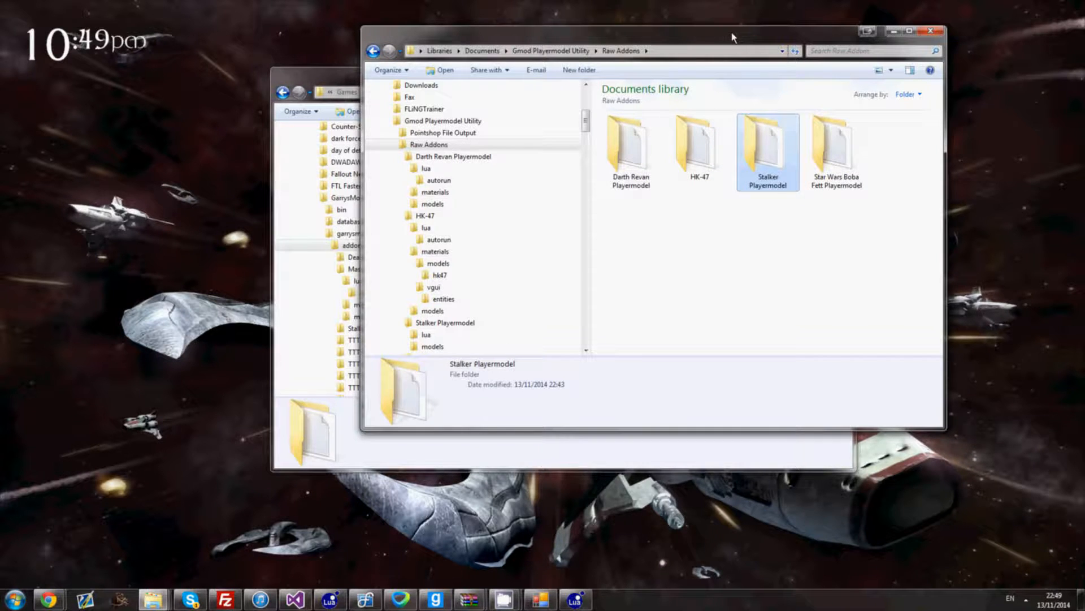
key("super+Right")
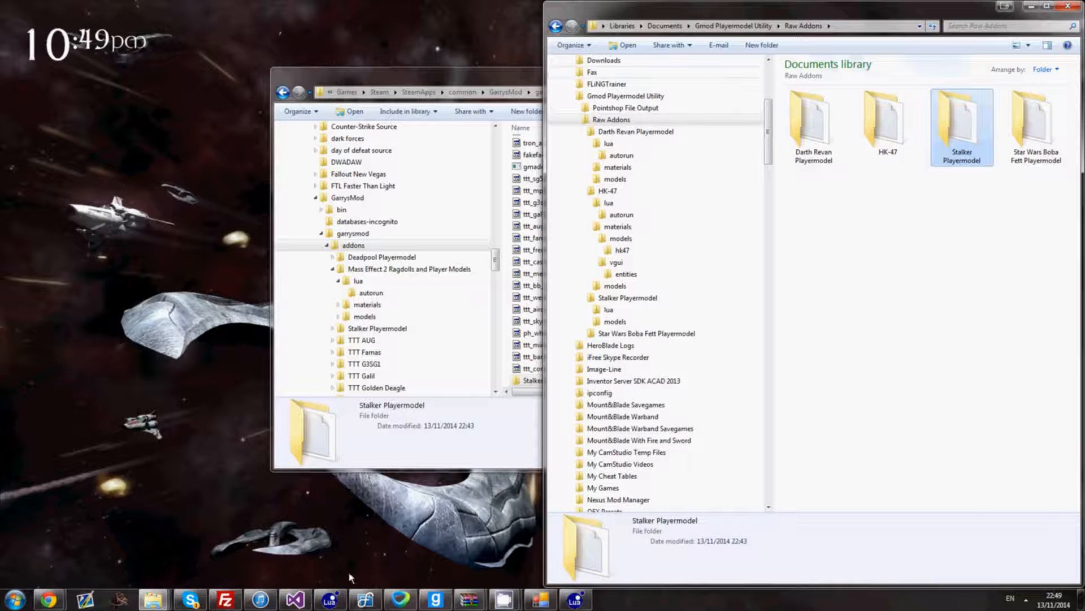
- Move FileZilla onto this monitor and dock it to the left half of the screen
left_click(227, 602)
left_click_drag(0, 11, 634, 6)
key("super+Left")
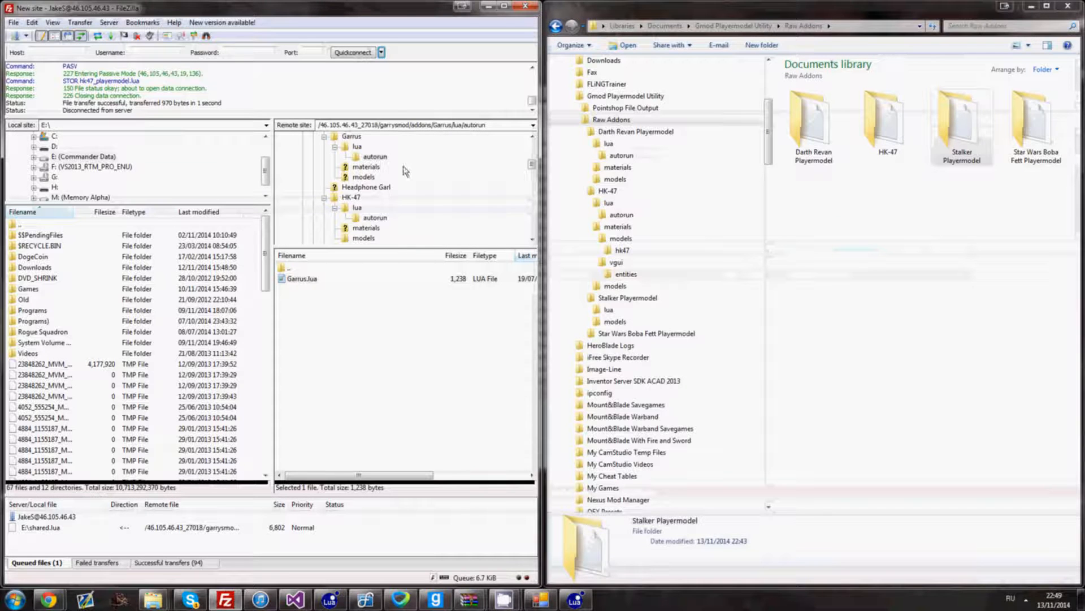
- Open the server's garrysmod/addons folder and upload the Stalker Playermodel folder into it
left_click_drag(534, 166, 533, 160)
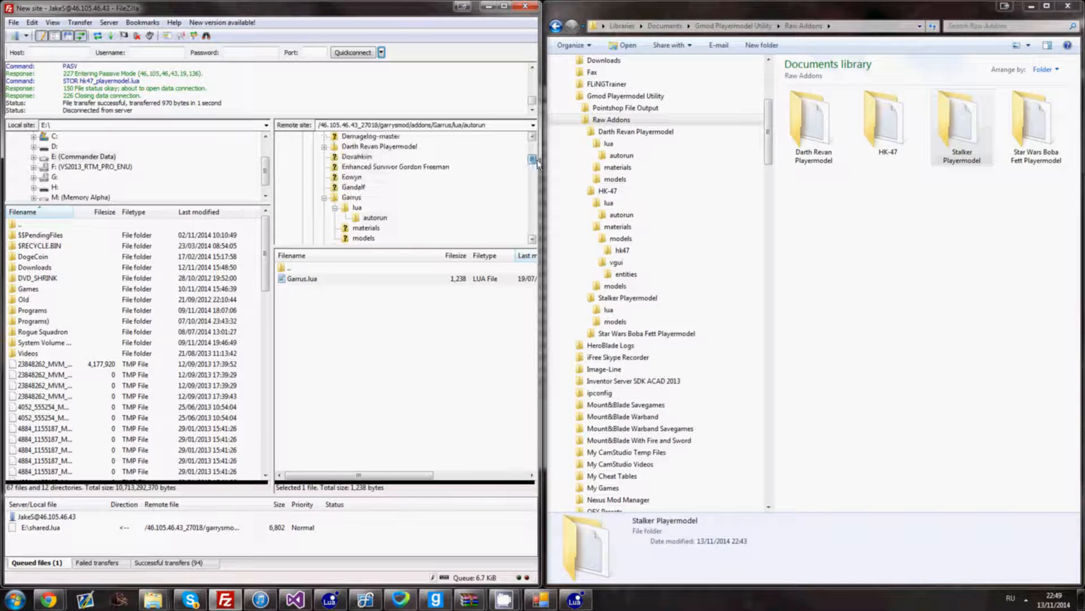
left_click(324, 197)
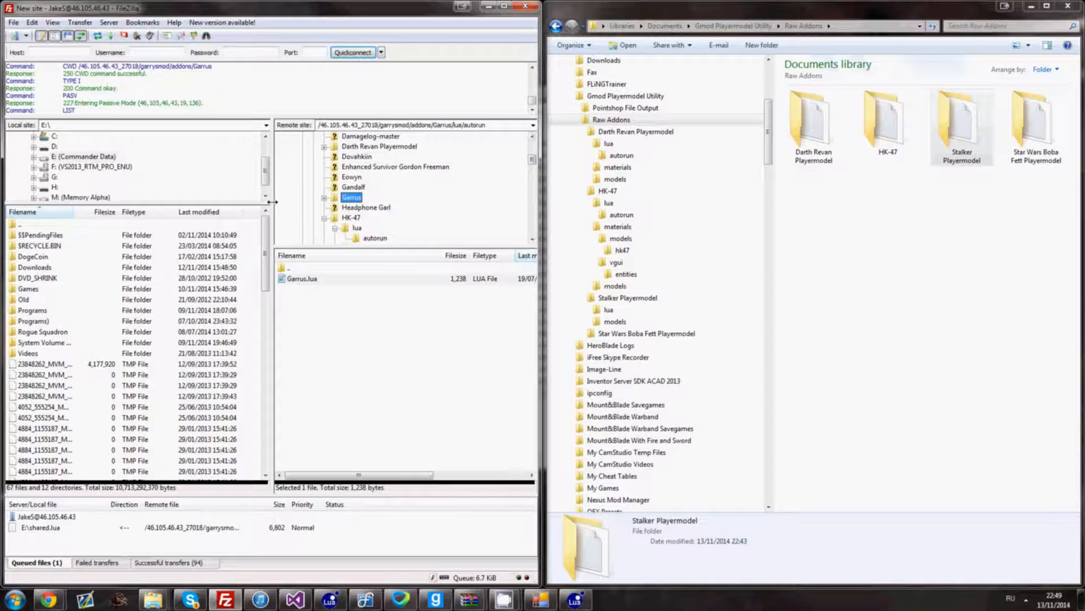
left_click_drag(250, 204, 145, 204)
left_click(197, 218)
scroll(199, 214, "up", 3)
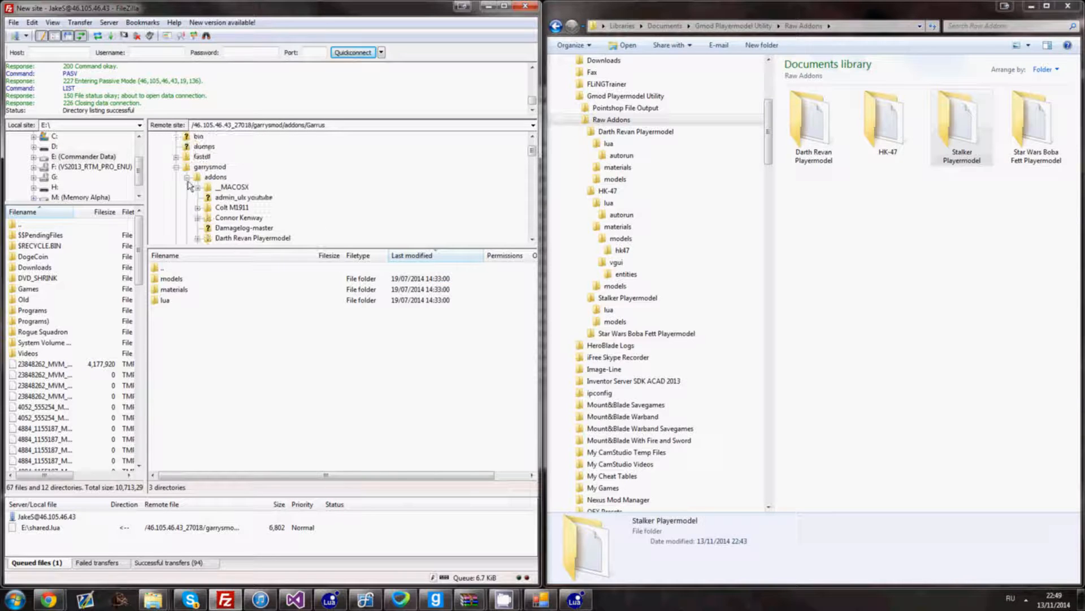
left_click(206, 178)
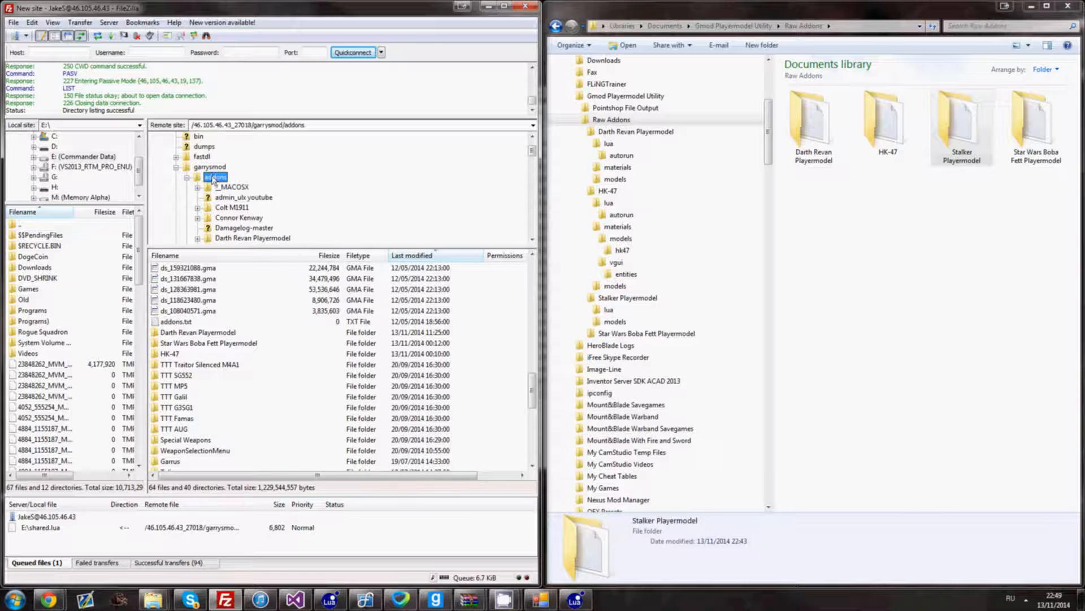
left_click_drag(972, 139, 217, 175)
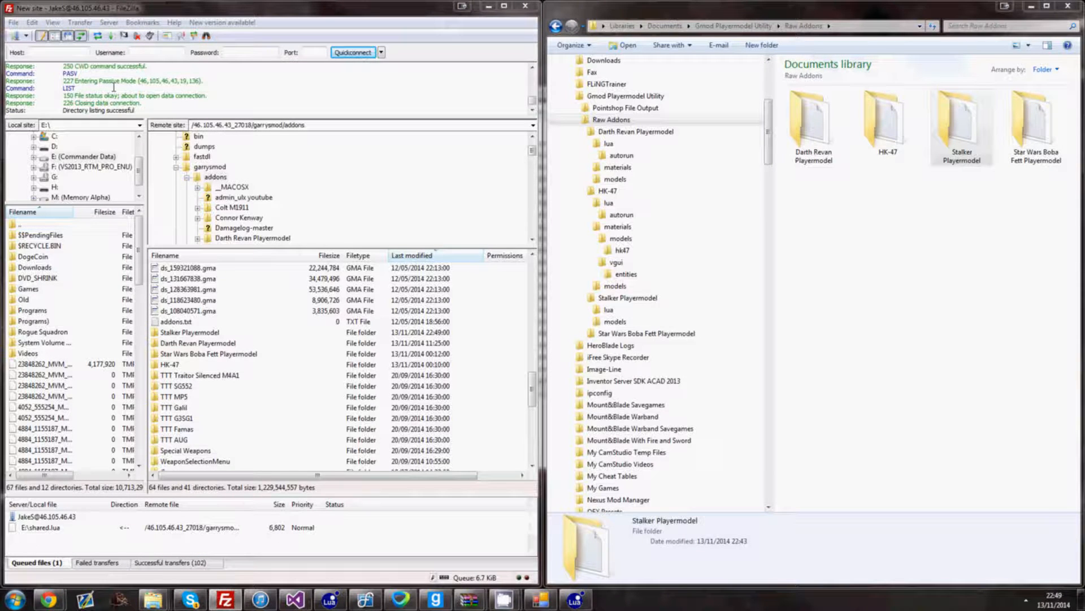
- Check the uploaded Stalker Playermodel folder in the server's garrysmod/addons
left_click(205, 169)
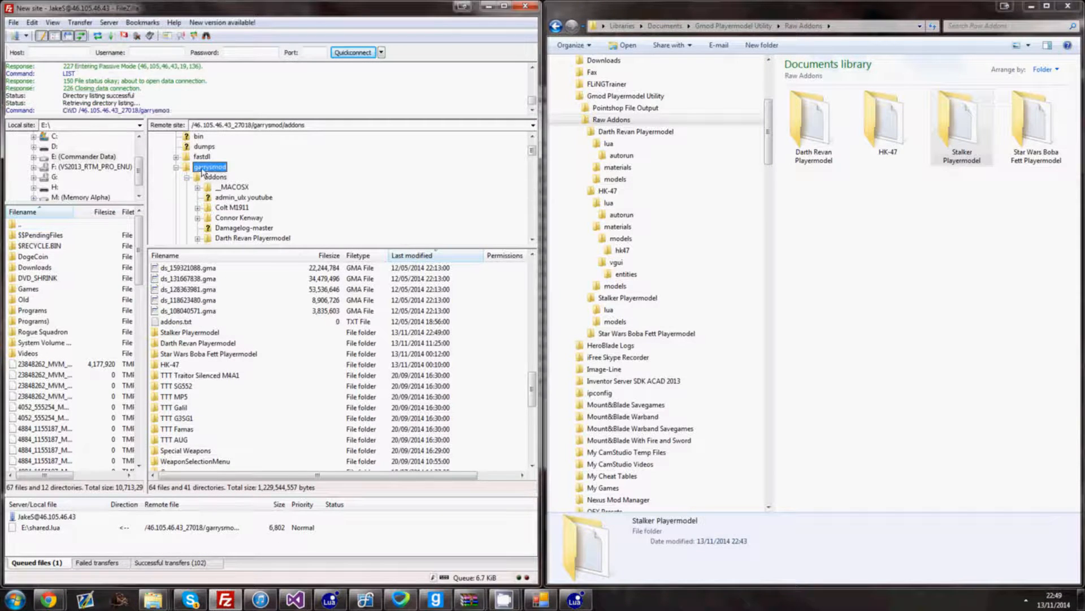
left_click(214, 177)
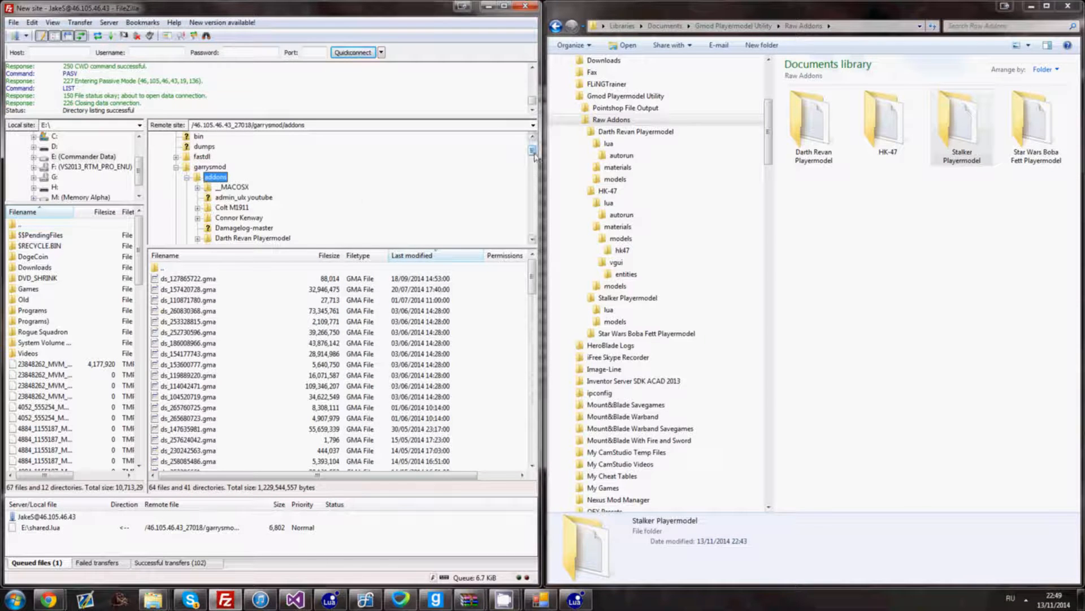
left_click_drag(536, 153, 516, 175)
scroll(201, 202, "down", 5)
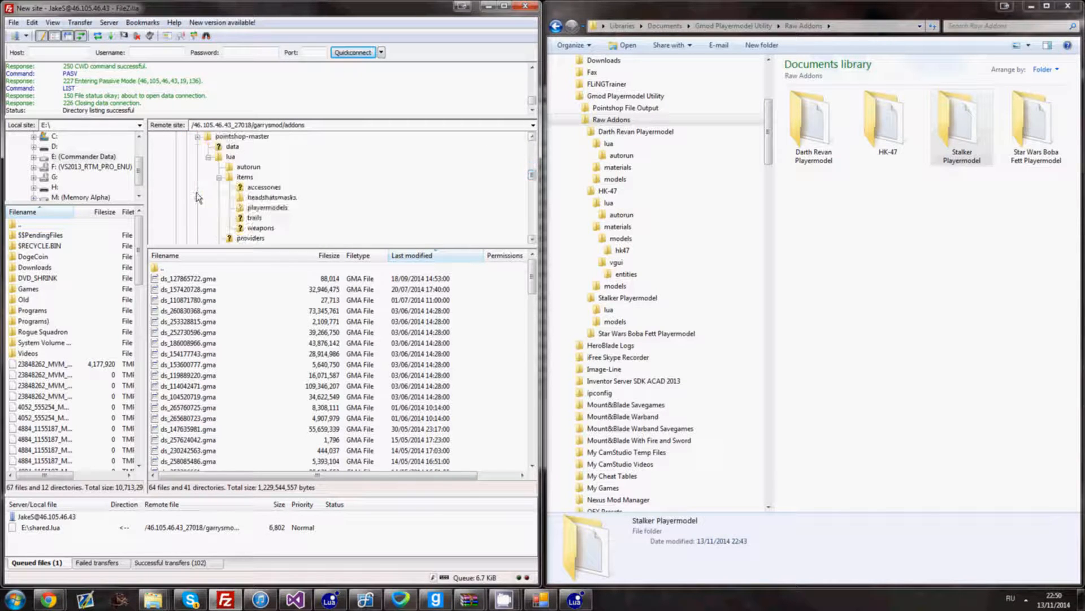
left_click(226, 229)
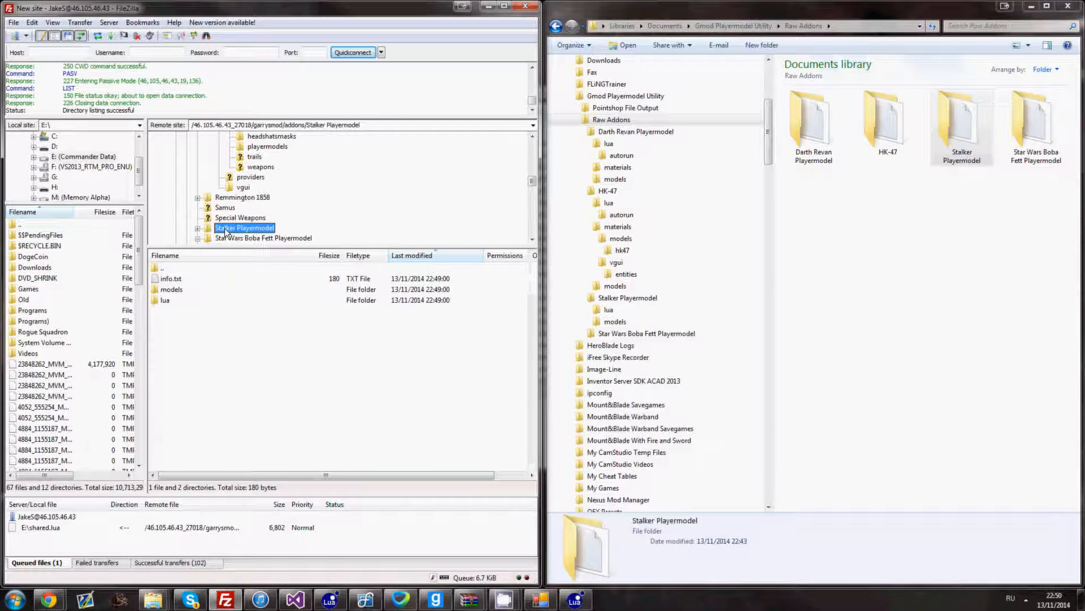
- Open the local Pointshop File Output folder containing Stalker.lua
left_click(1015, 295)
key("BackSpace")
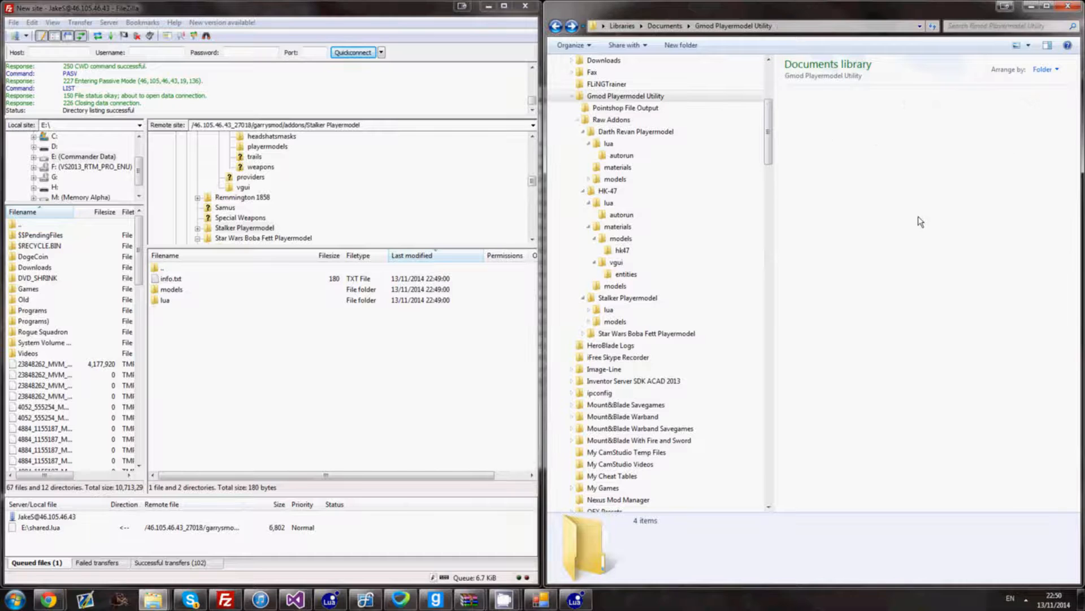
double_click(818, 131)
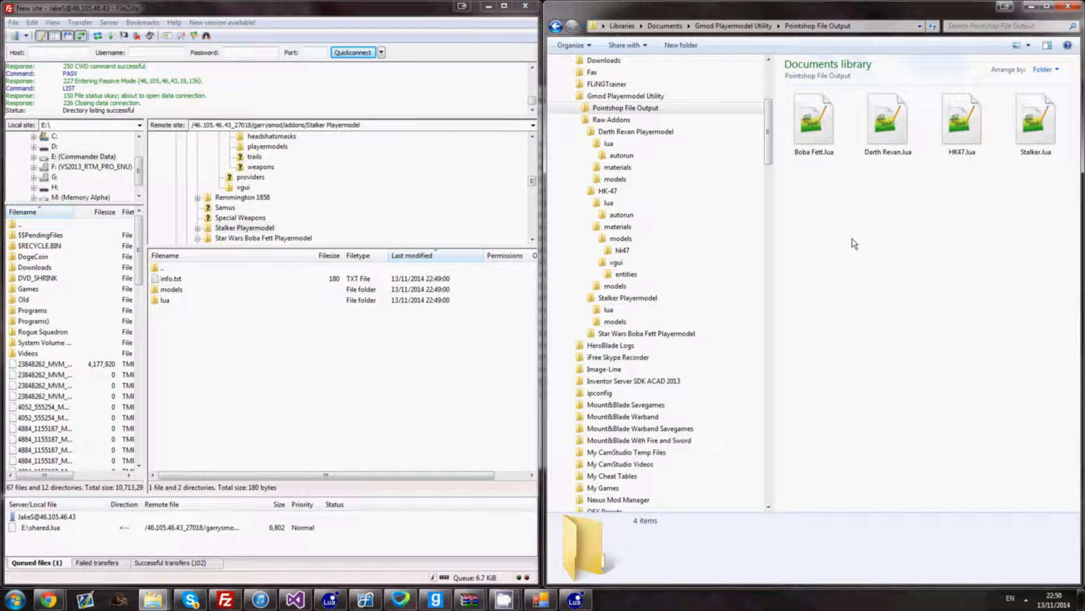
- Browse the server to pointshop-master/lua/items/playermodels
left_click(267, 147)
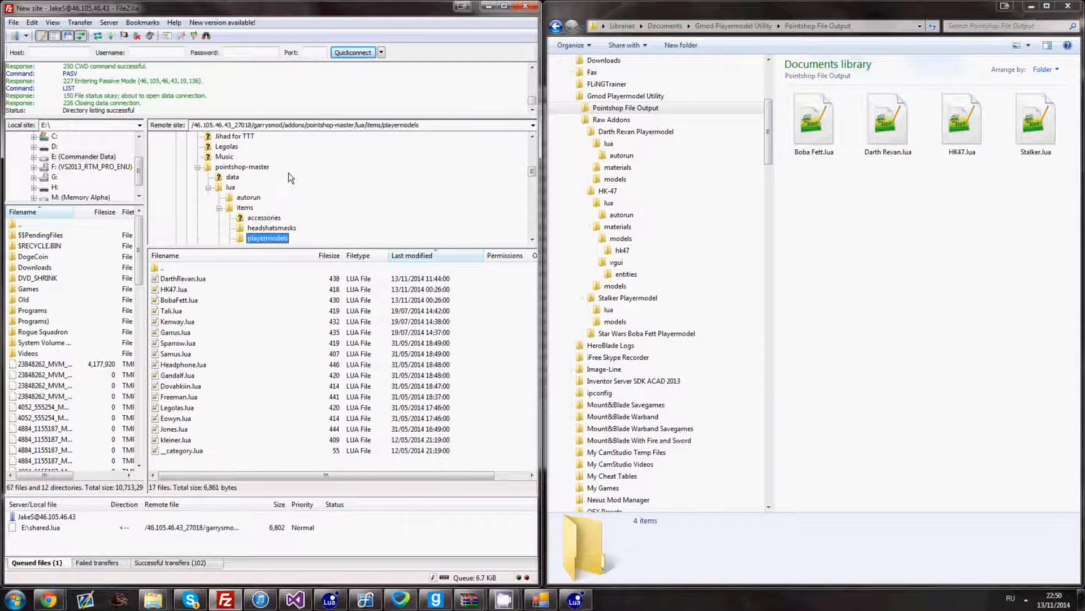
scroll(282, 179, "up", 1)
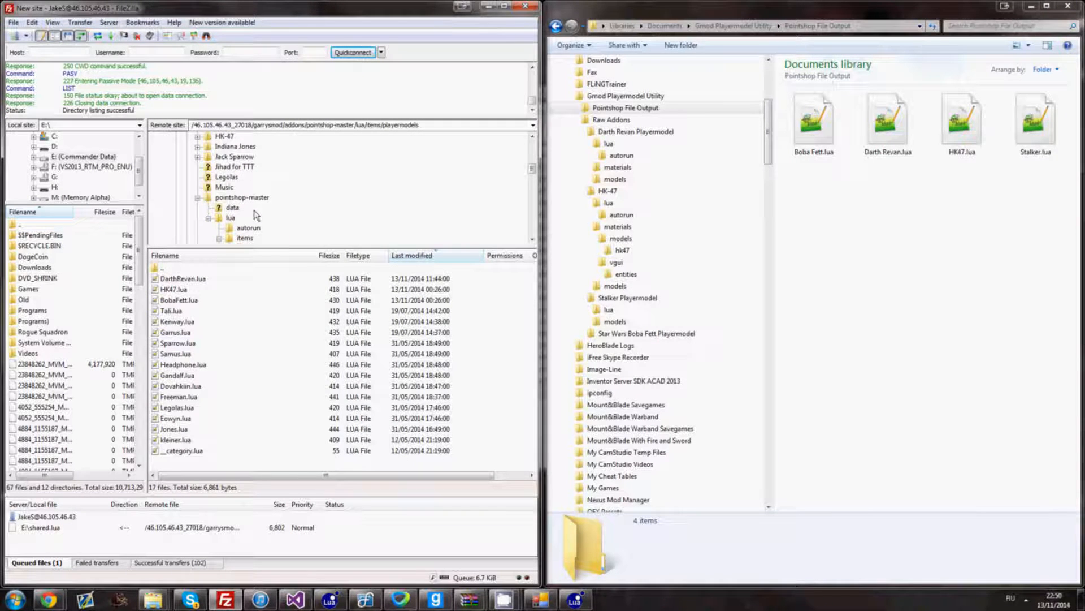
scroll(242, 208, "up", 3)
scroll(231, 182, "up", 2)
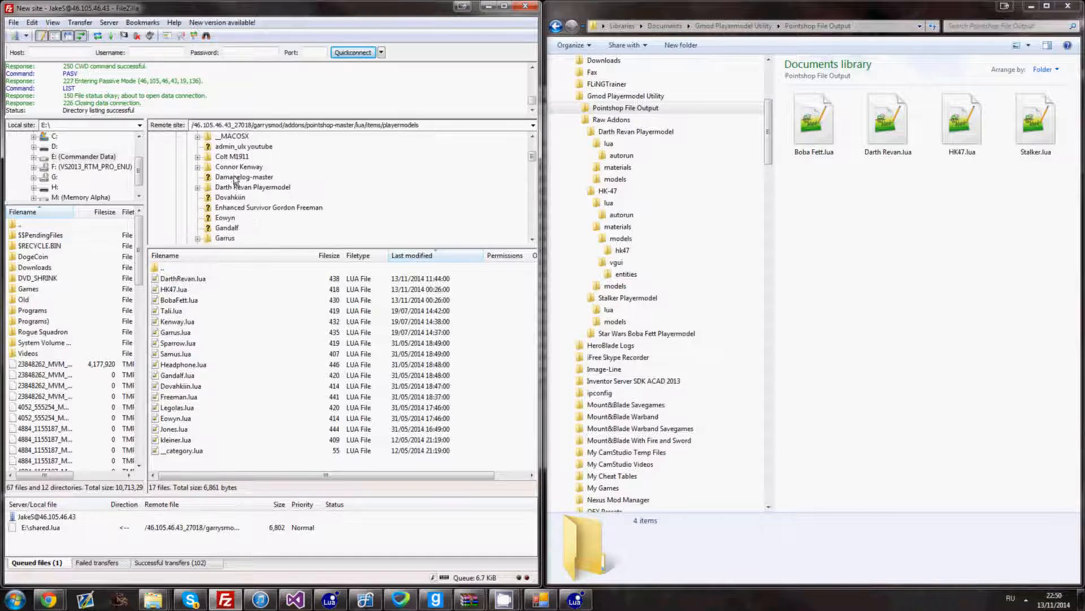
scroll(212, 191, "down", 5)
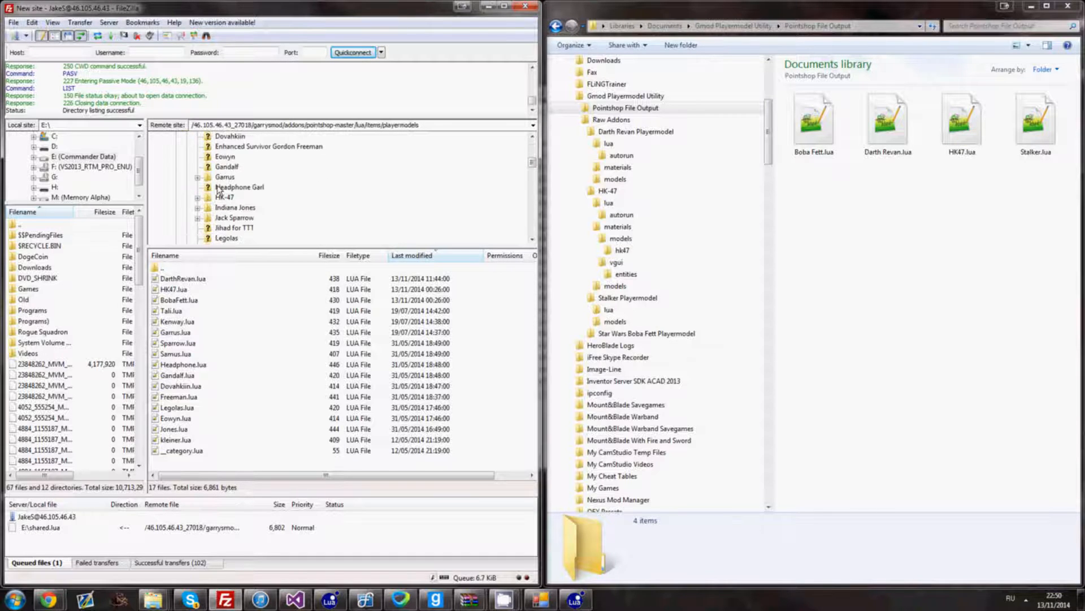
left_click(217, 199)
scroll(224, 200, "down", 1)
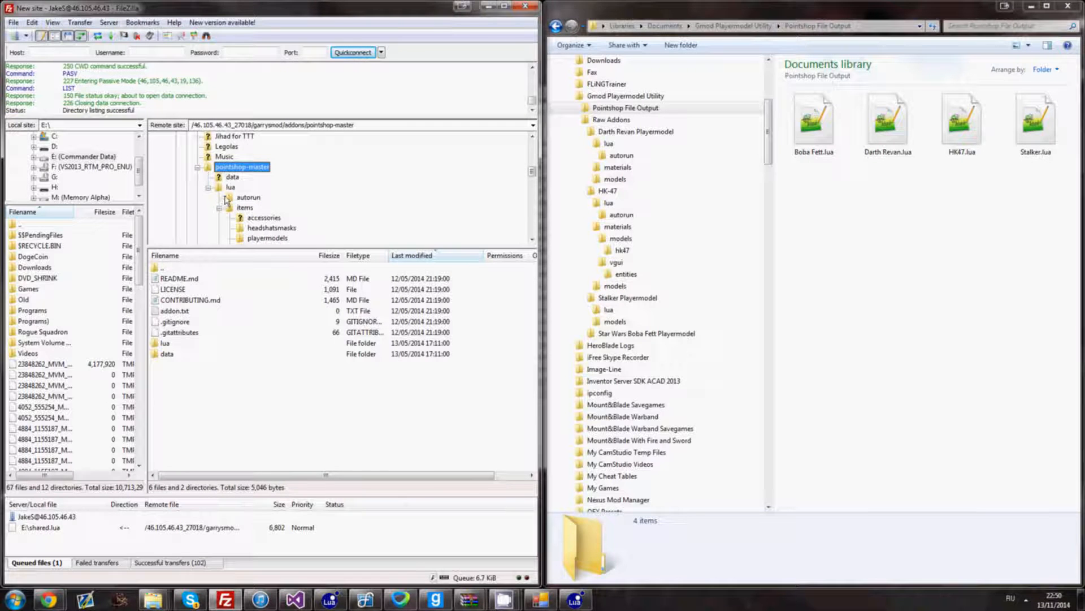
left_click(230, 187)
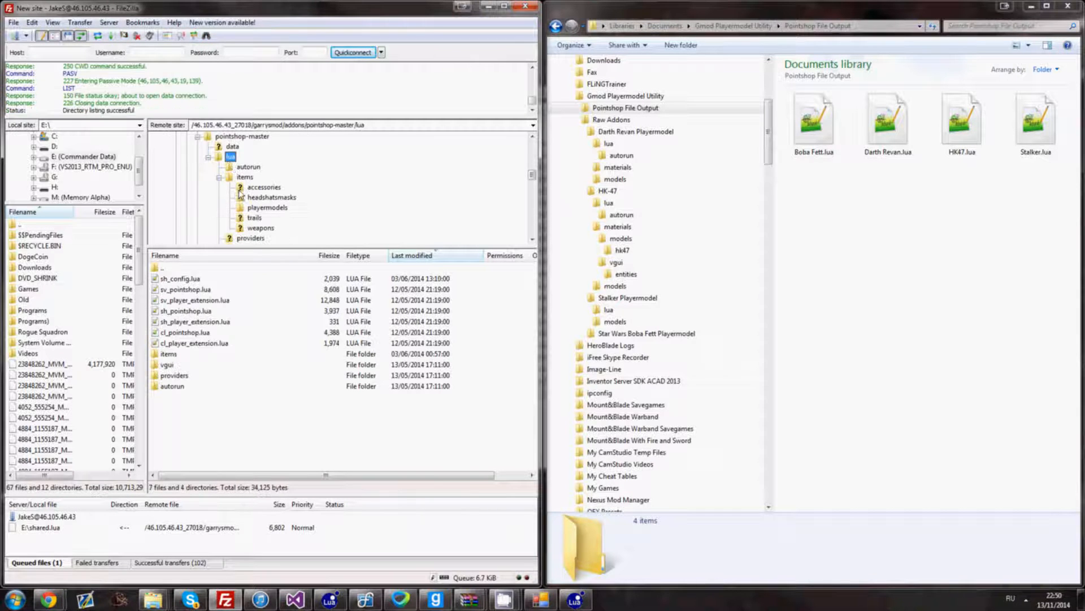
left_click(244, 177)
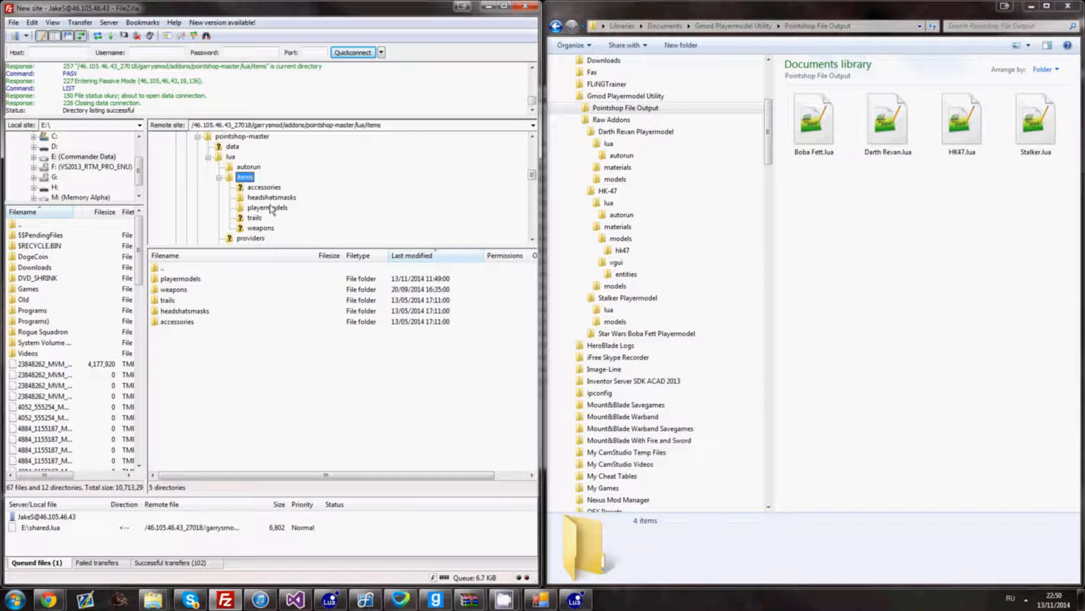
left_click(270, 208)
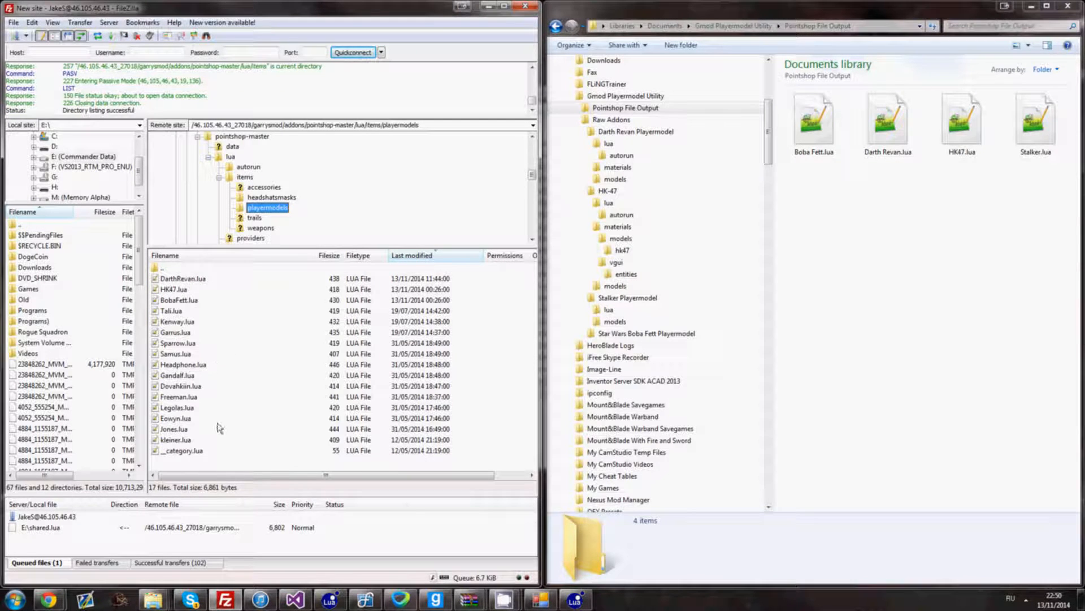
- Upload Stalker.lua into the server's playermodels folder
left_click(190, 459)
scroll(186, 461, "down", 1)
scroll(192, 452, "up", 1)
left_click_drag(1037, 137, 181, 472)
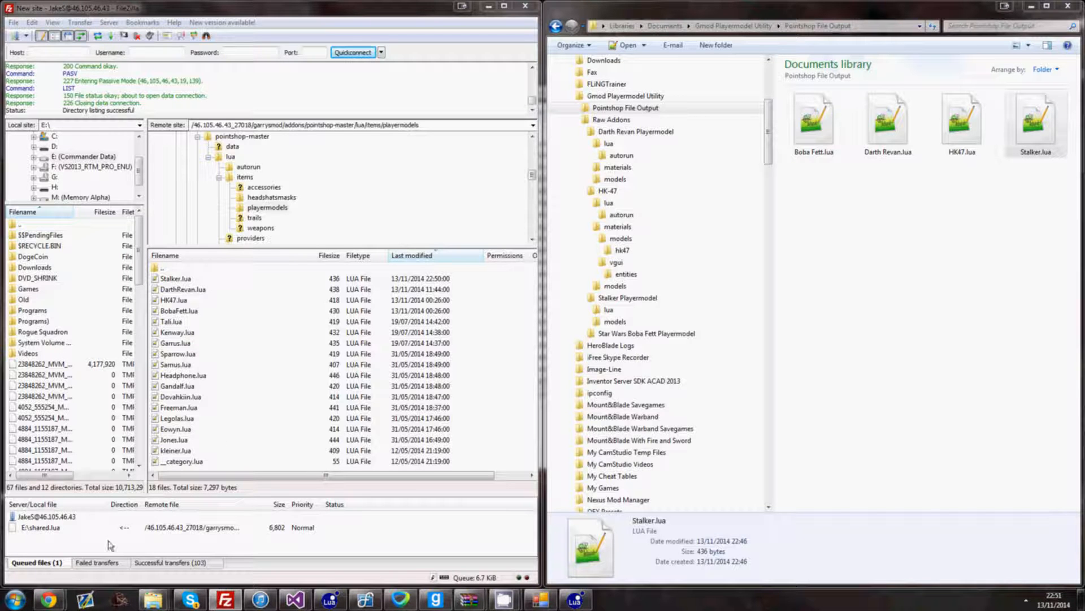
mouse_move(48, 599)
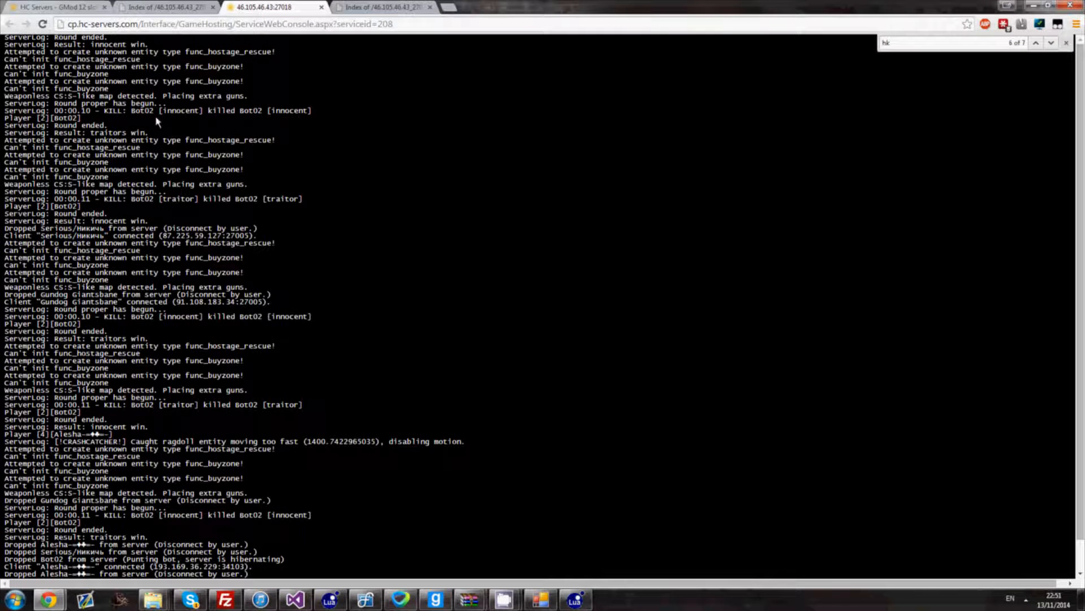
- Run Fast Downloads Sync, logging back in and rerunning it until the Stalker files are compressed
left_click(52, 8)
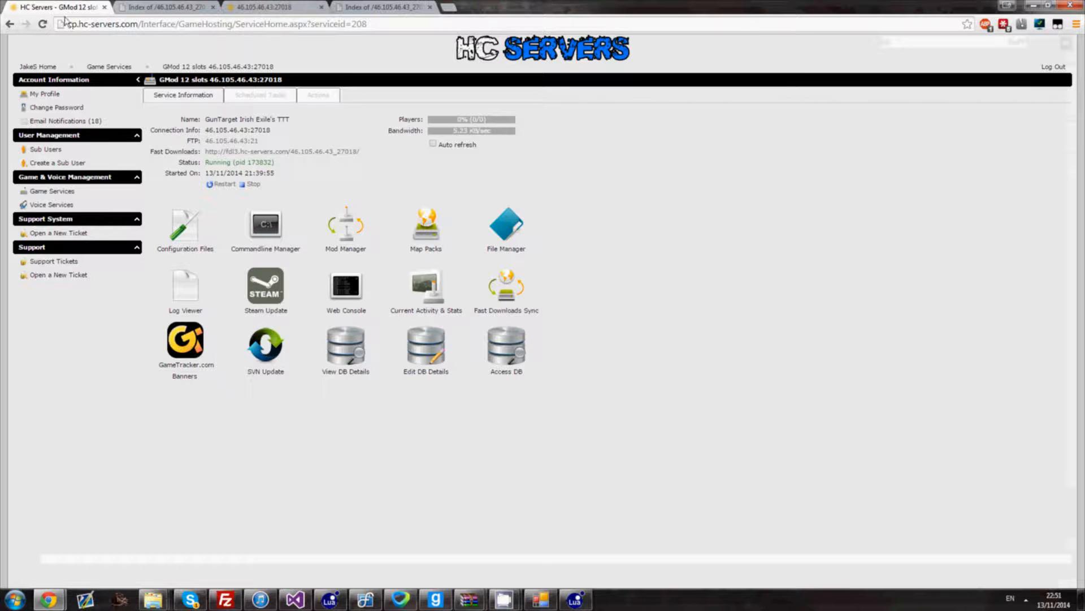
left_click(512, 306)
left_click(502, 354)
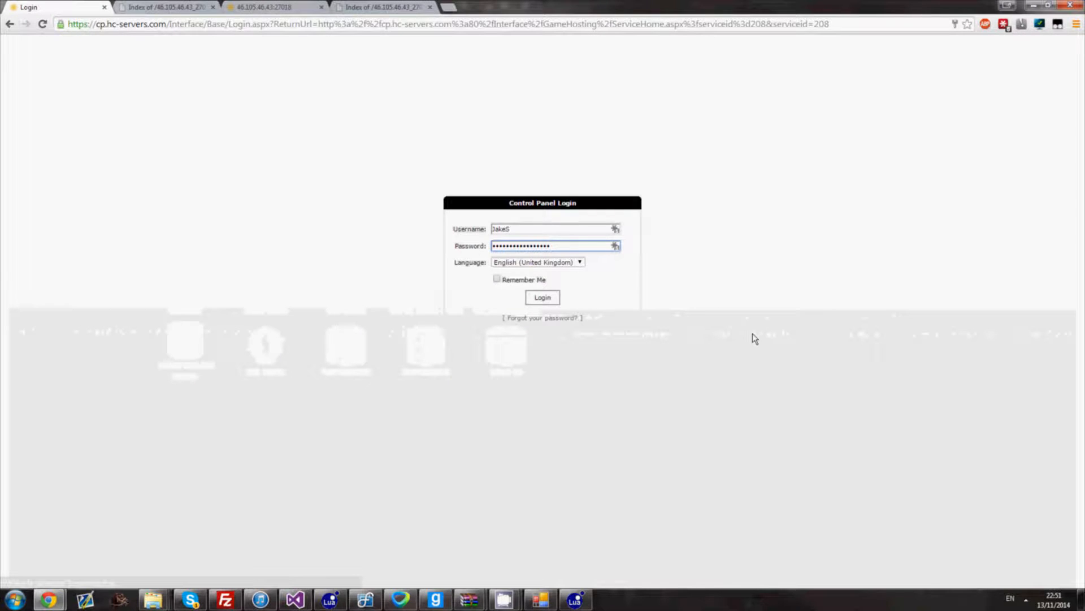
left_click(537, 299)
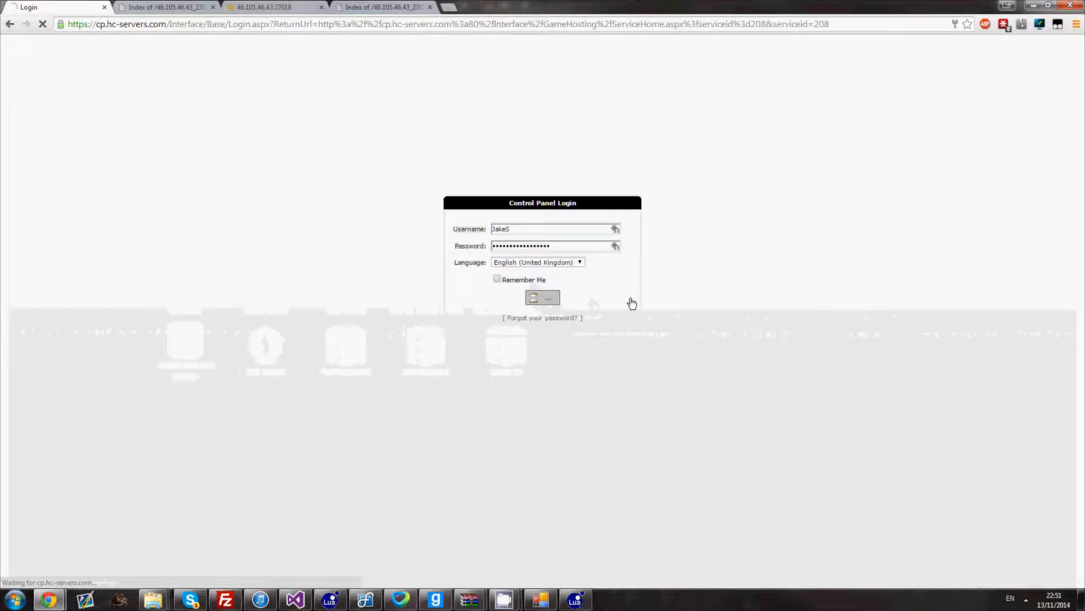
left_click(505, 303)
left_click(504, 353)
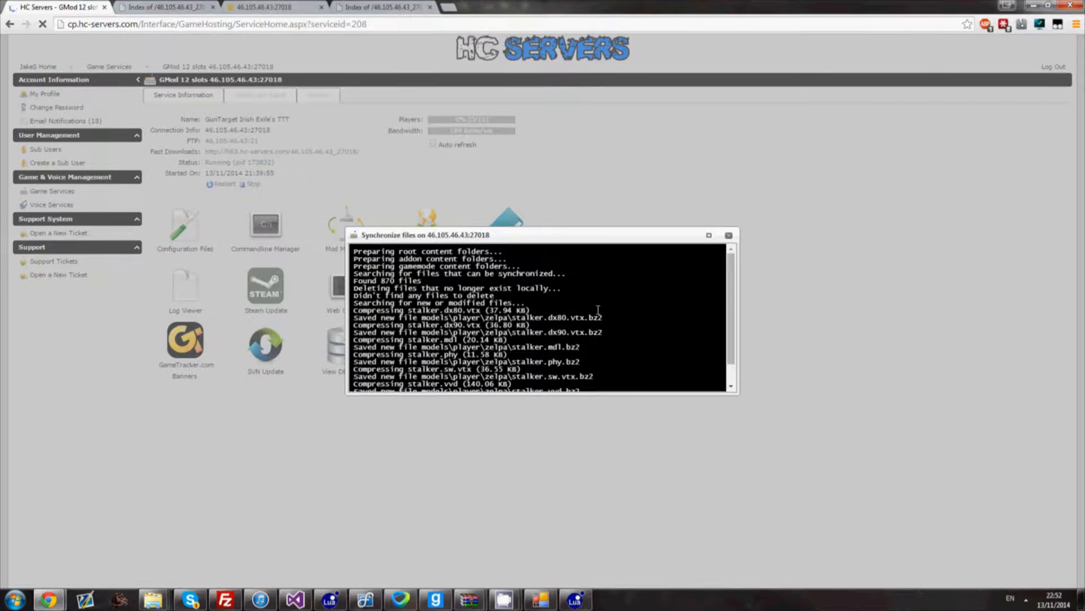
left_click(729, 235)
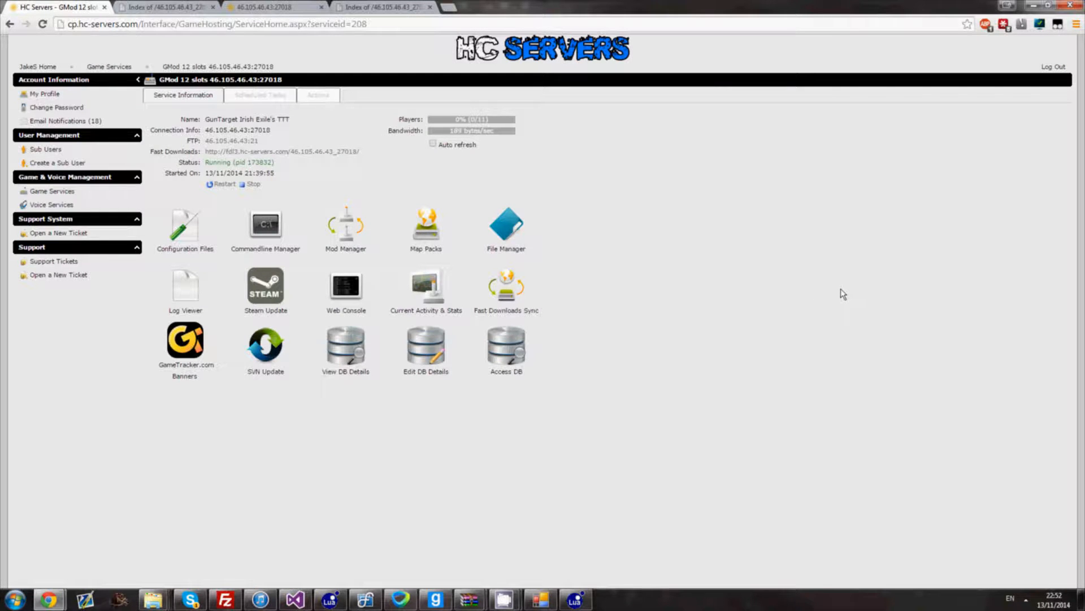
- Restart the GMod server from its service page so it loads the Stalker model
left_click(228, 186)
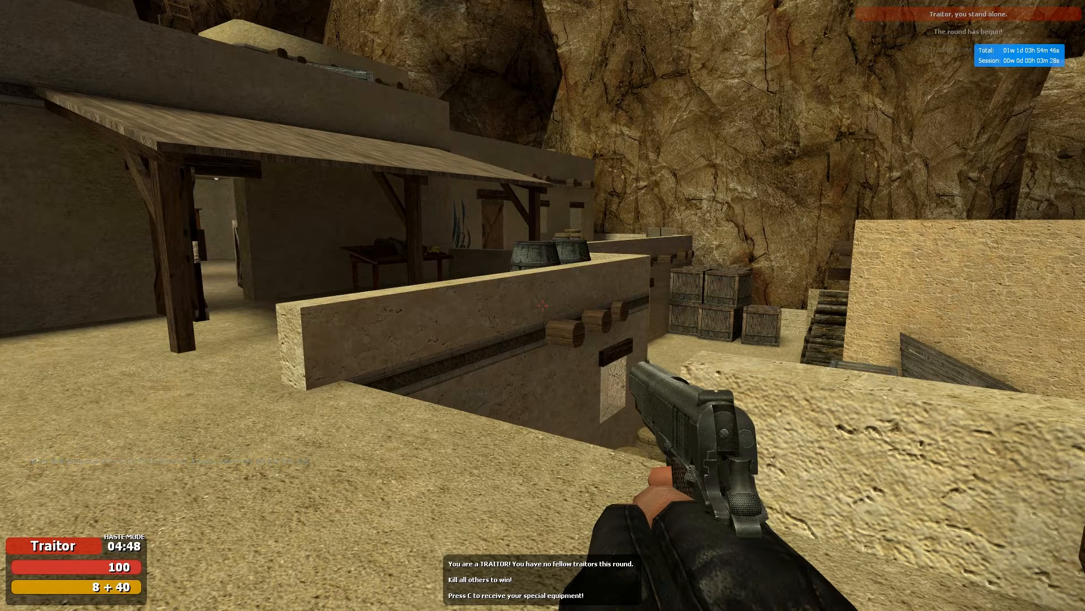
- Switch to the Winchester '73 rifle and change to a third-person view
key("3")
left_click(543, 305)
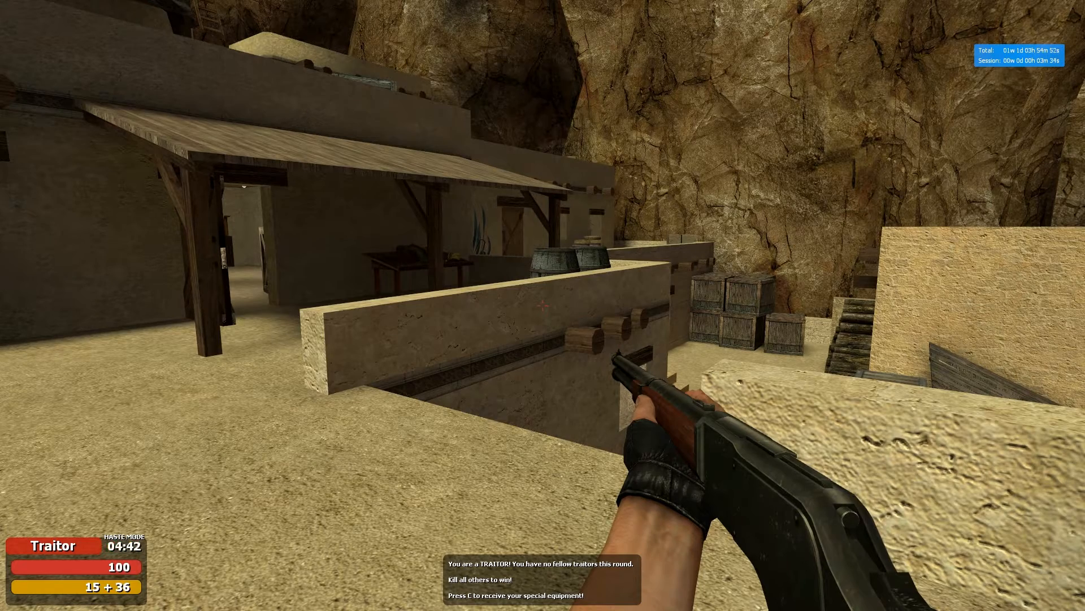
key("v")
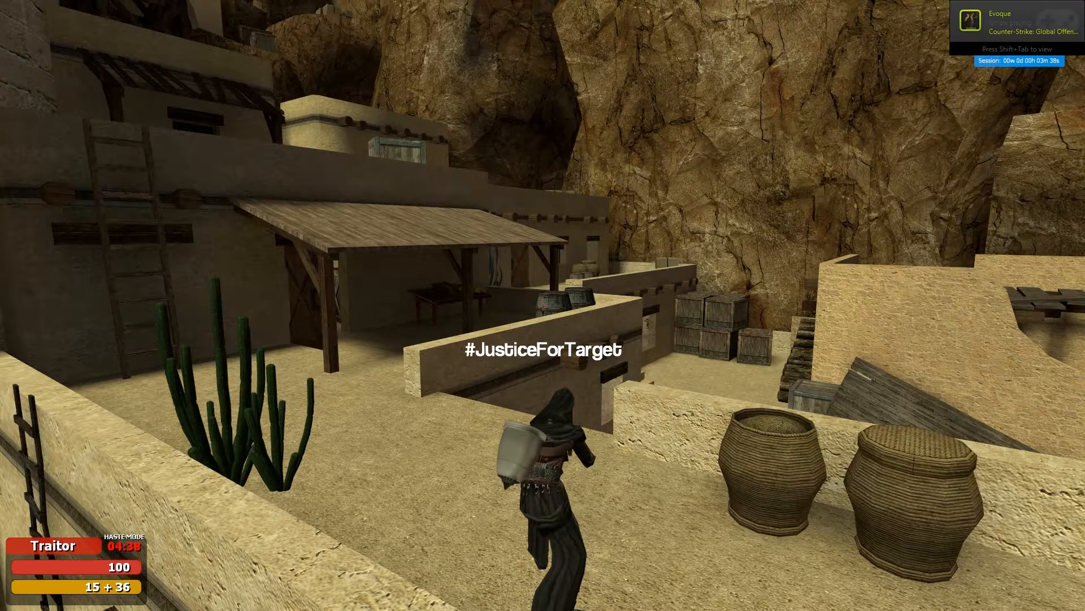
- In PointShop Player Models, holster Darth Revan and equip the Stalker model
key("F3")
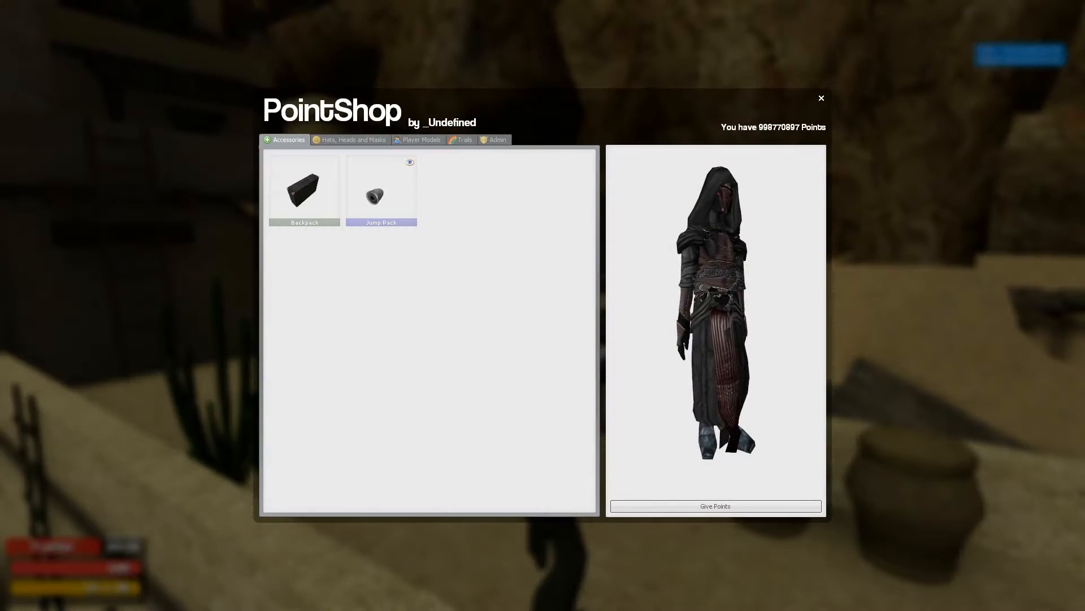
left_click(419, 140)
left_click(463, 194)
left_click(481, 214)
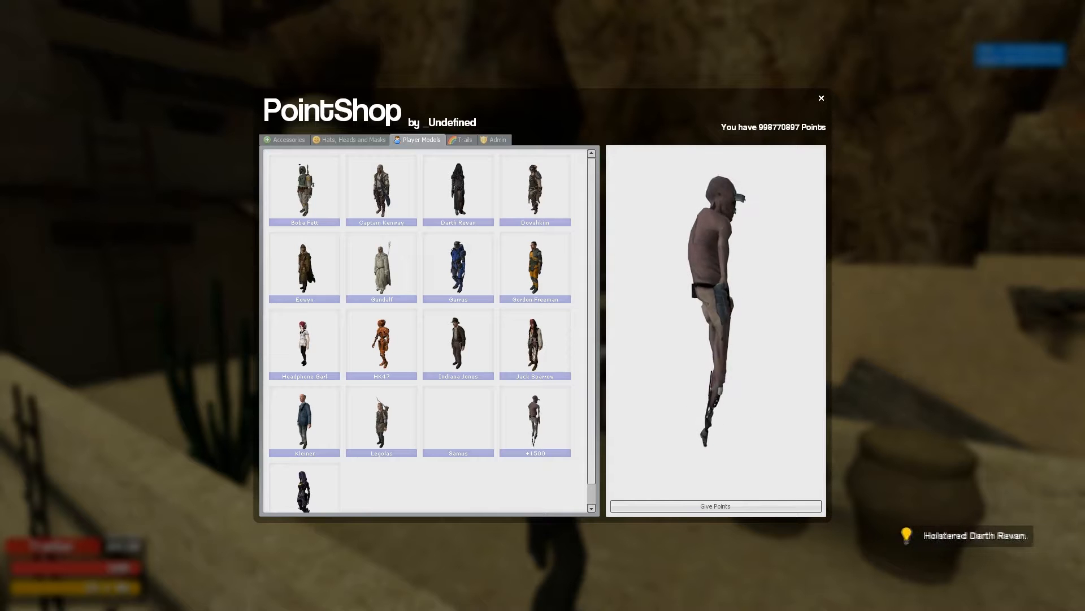
left_click(539, 410)
left_click(563, 429)
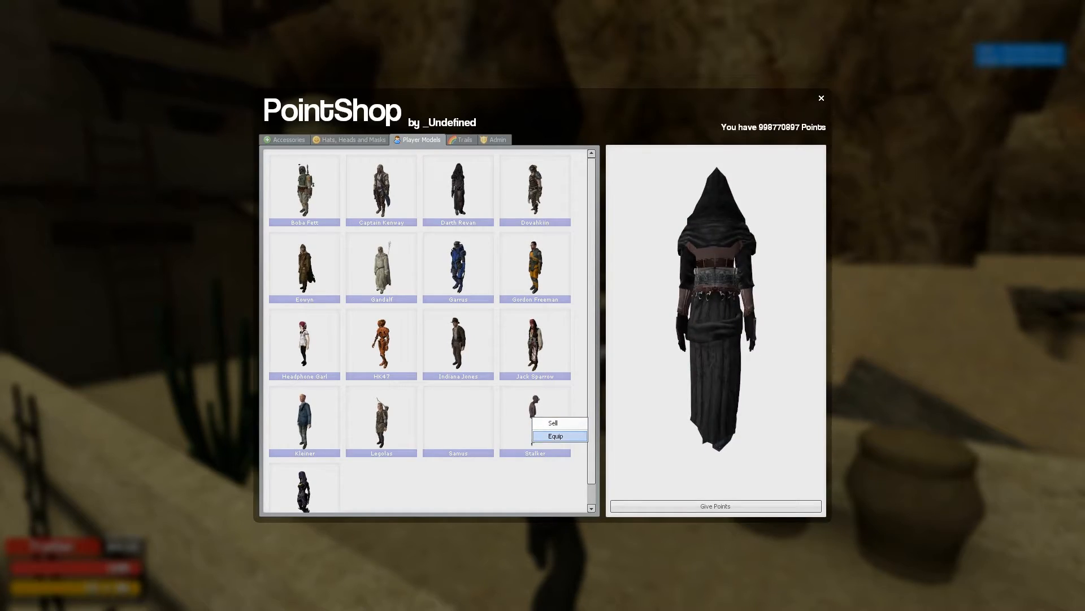
left_click(554, 436)
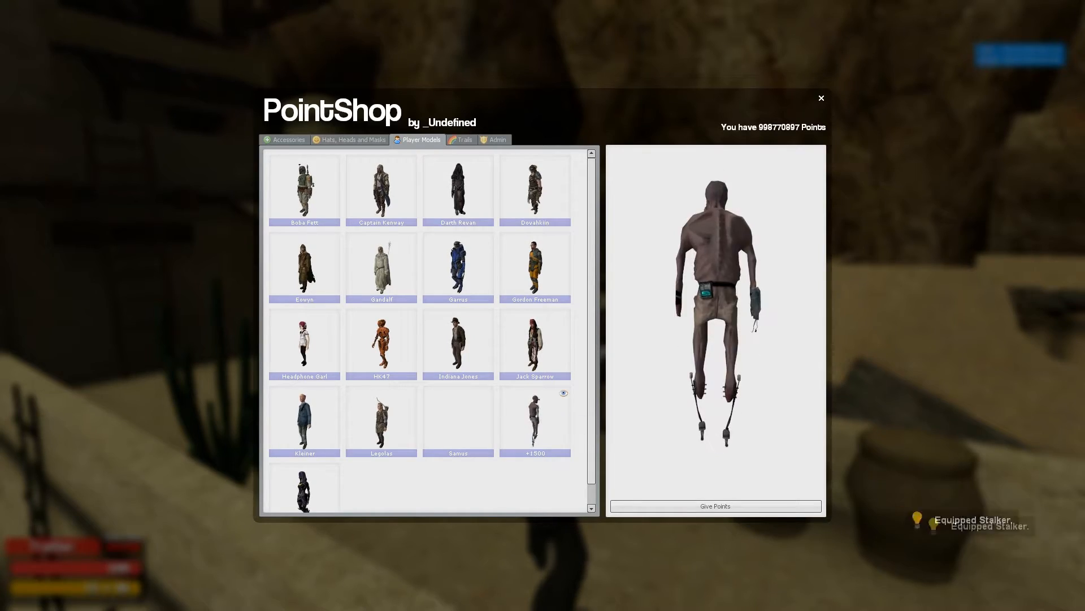
key("F3")
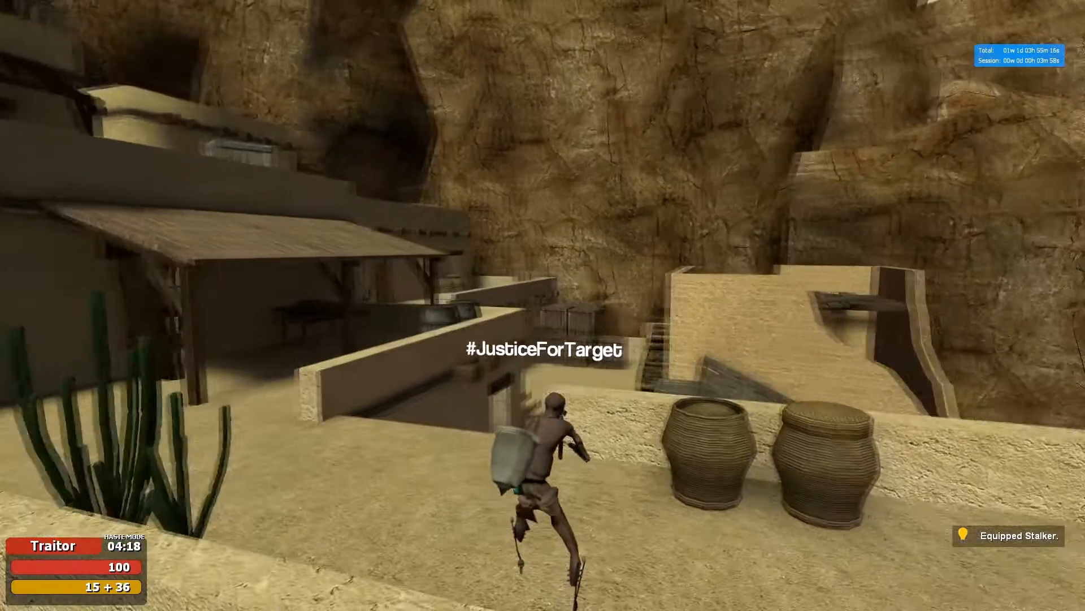
- Run around as the Stalker along the ledge, then return to first person inside the building
key("w")
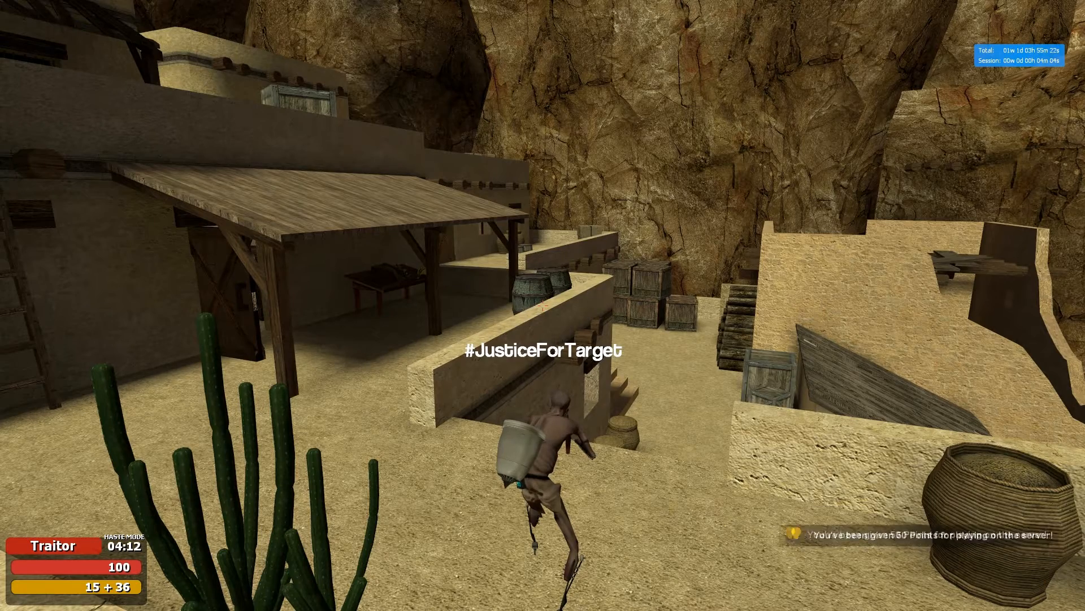
key("w")
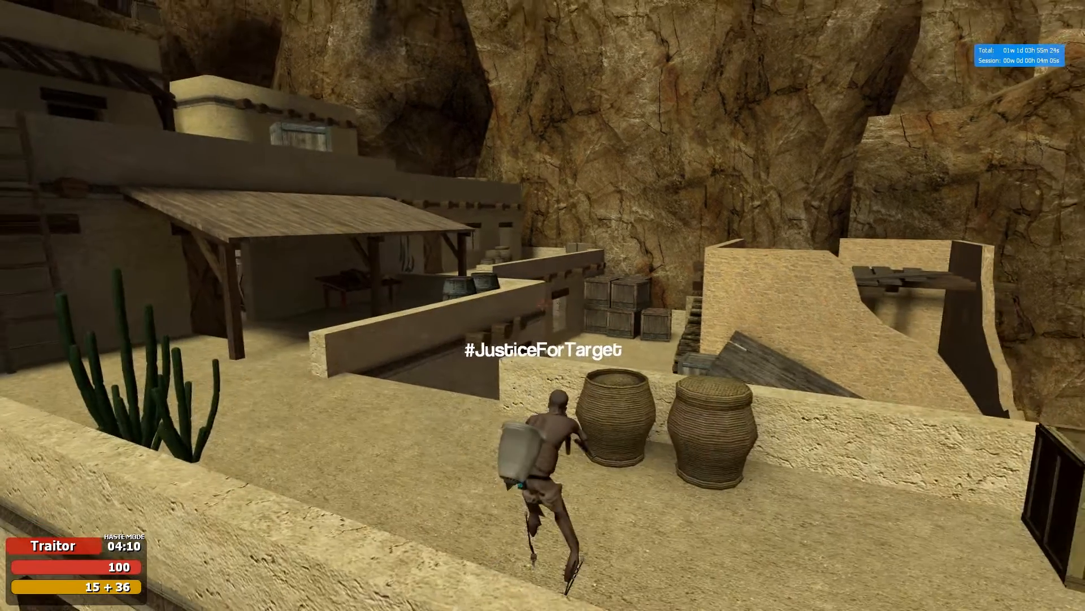
key("w")
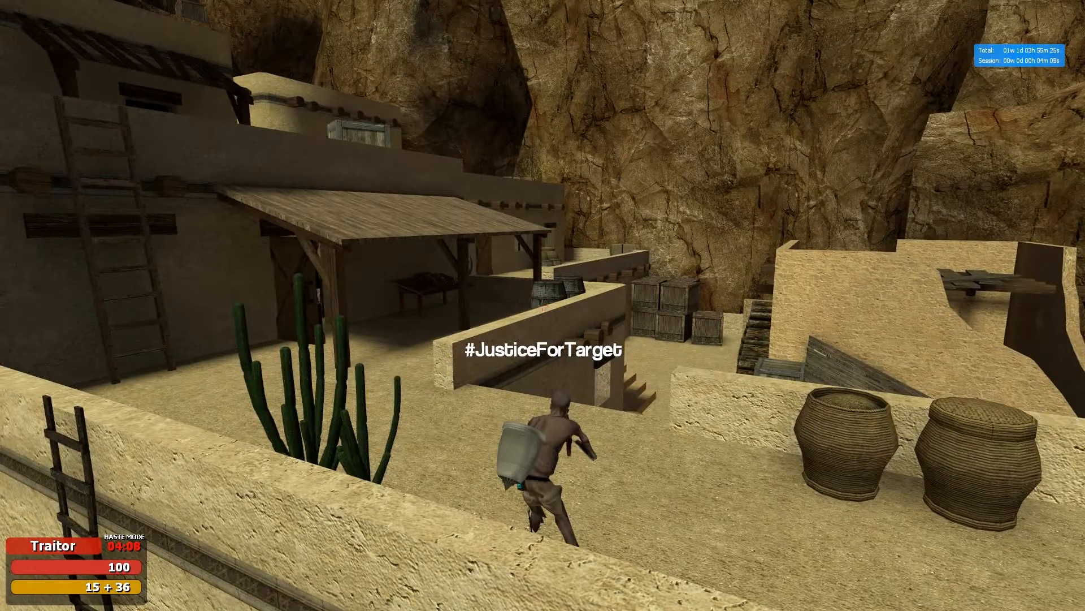
key("w")
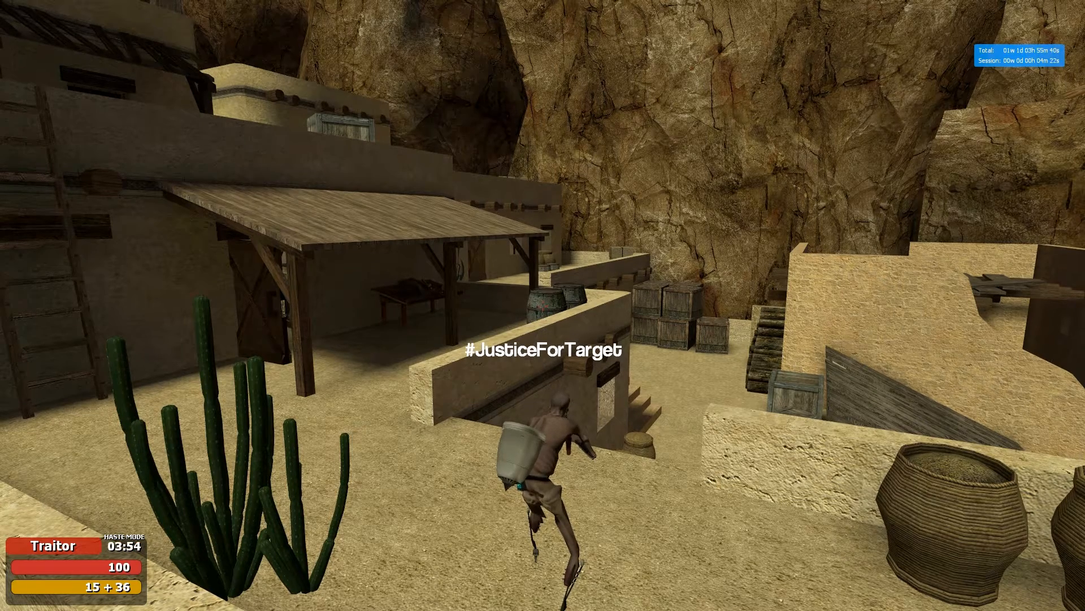
key("w")
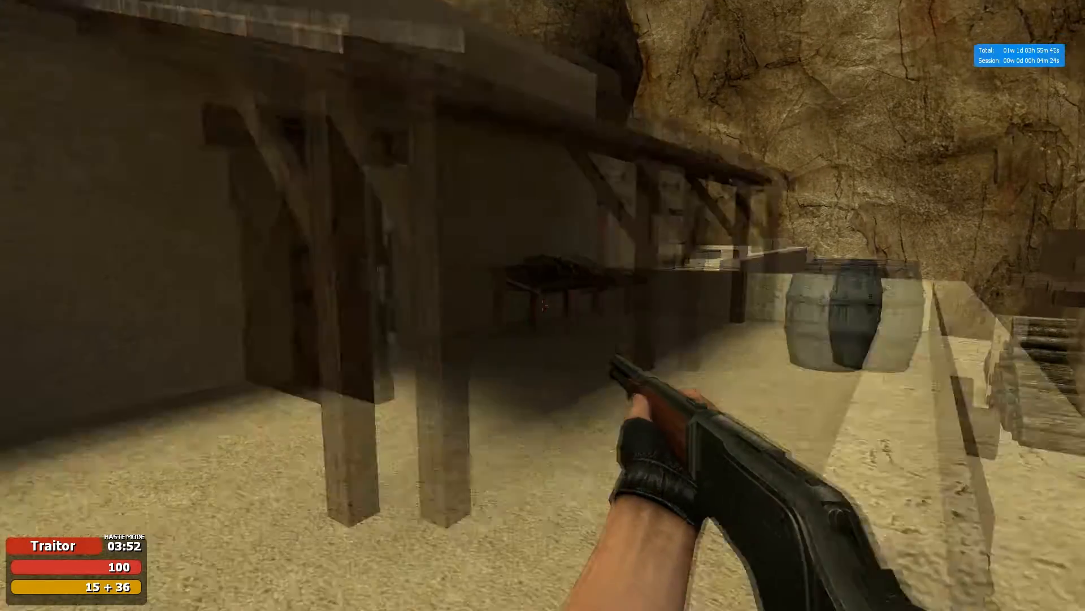
key("w")
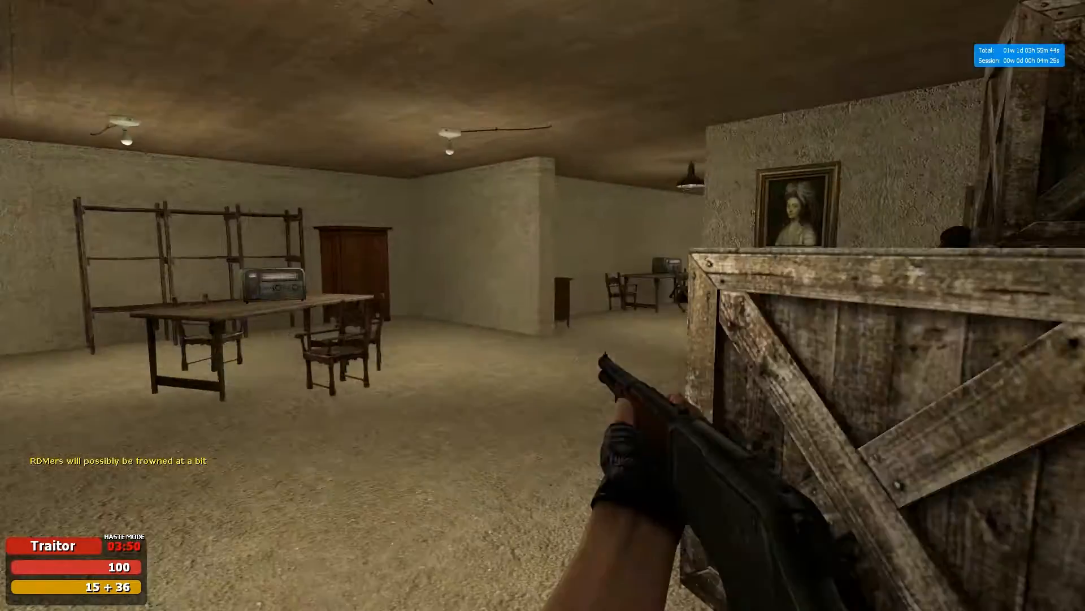
- Switch to the pistol, find Bot02 down the corridor, and shoot it dead
key("w")
key("2")
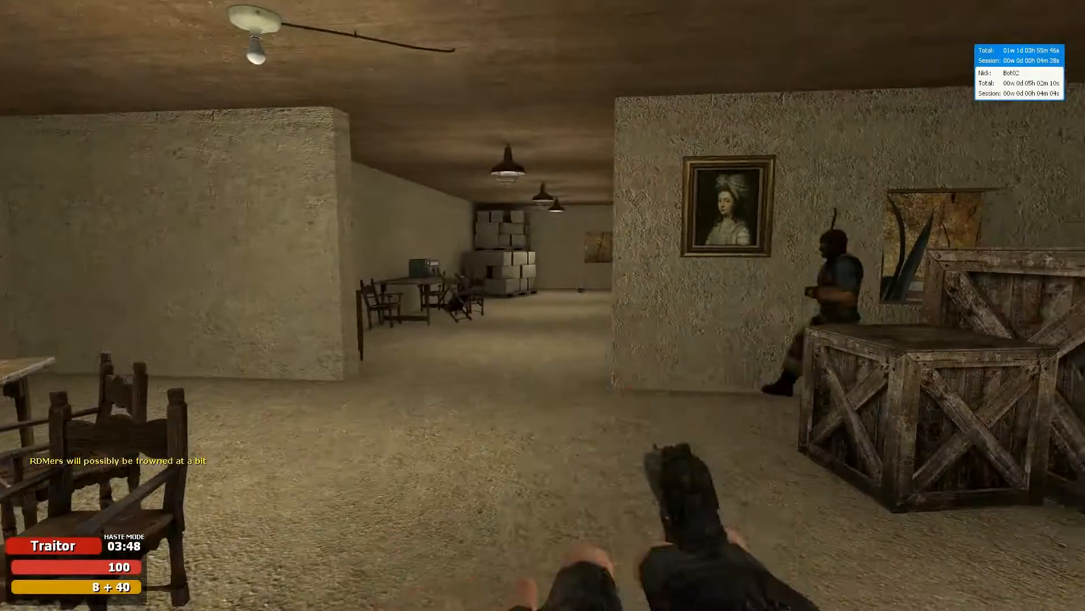
key("w")
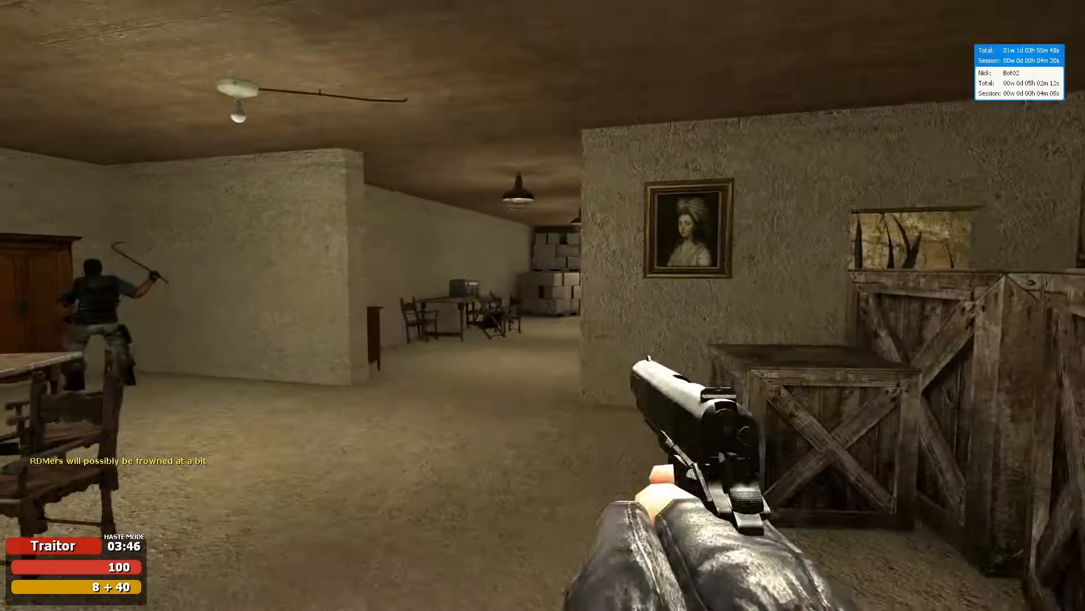
key("w")
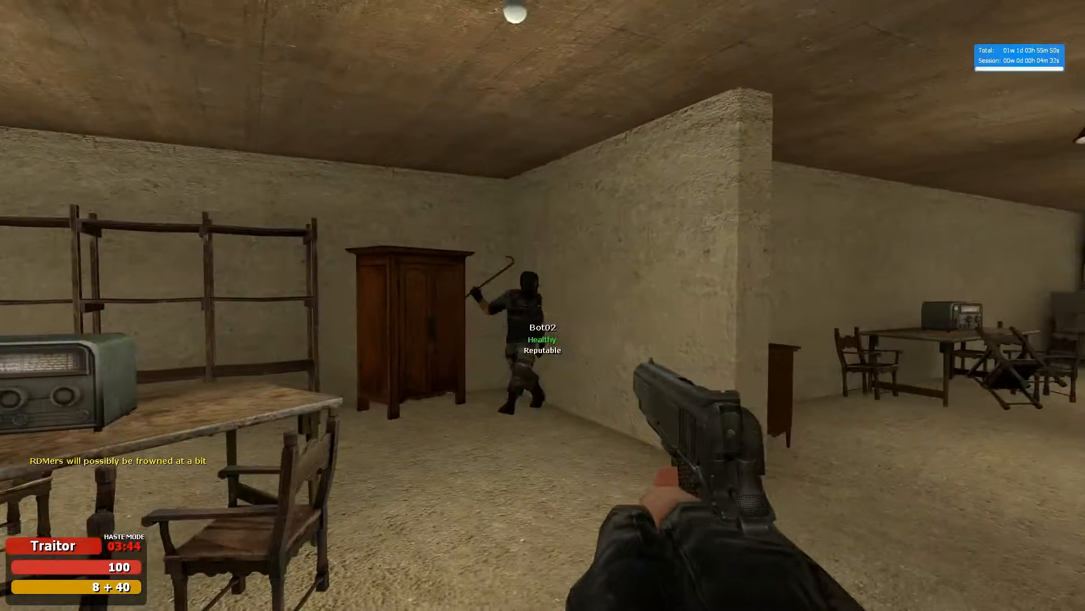
key("s")
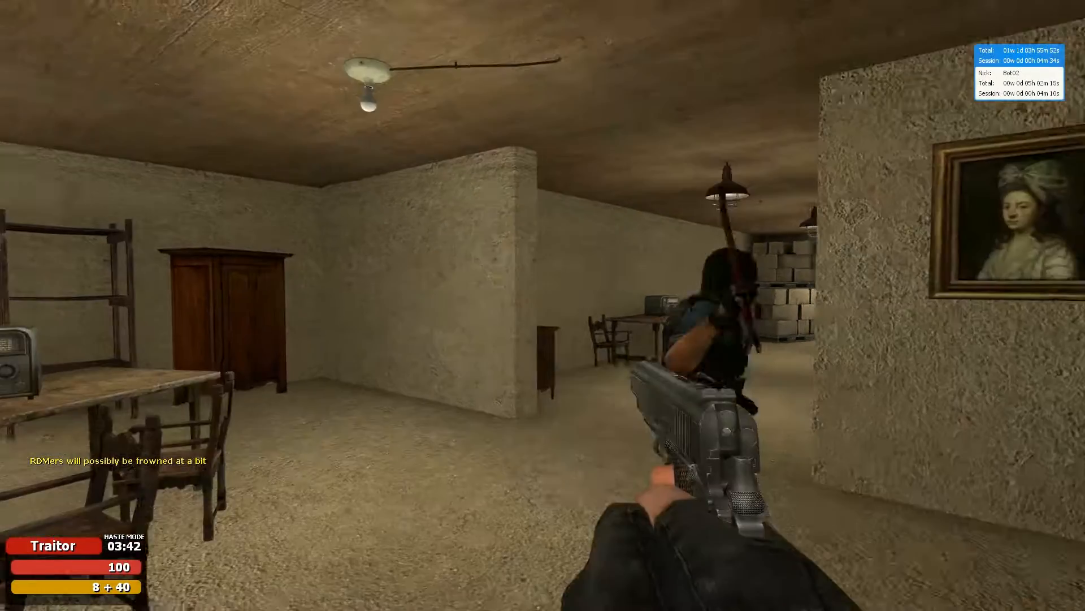
key("w")
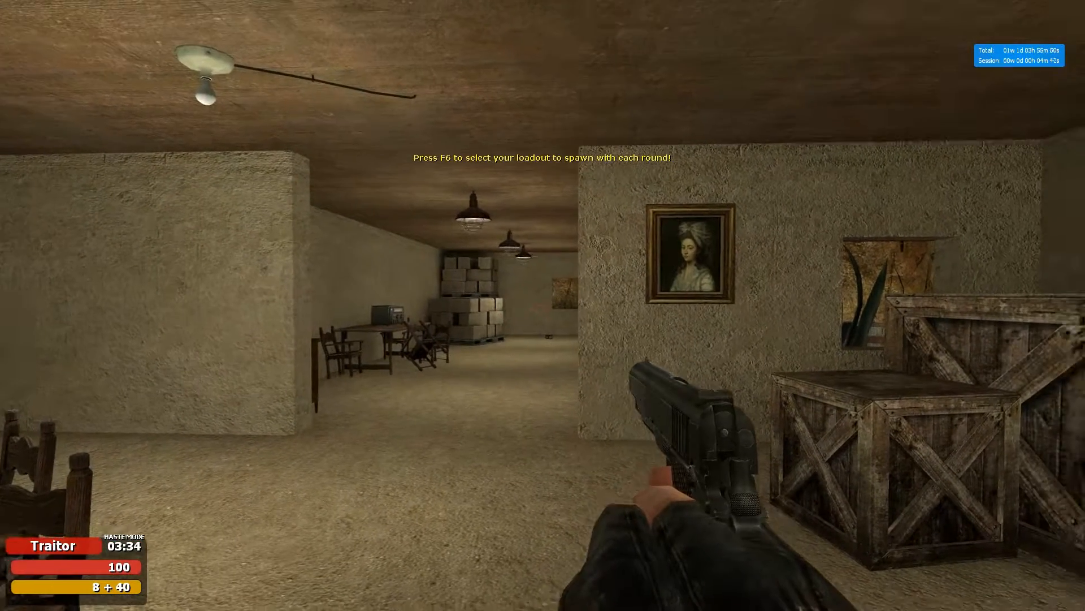
key("w")
key("w")
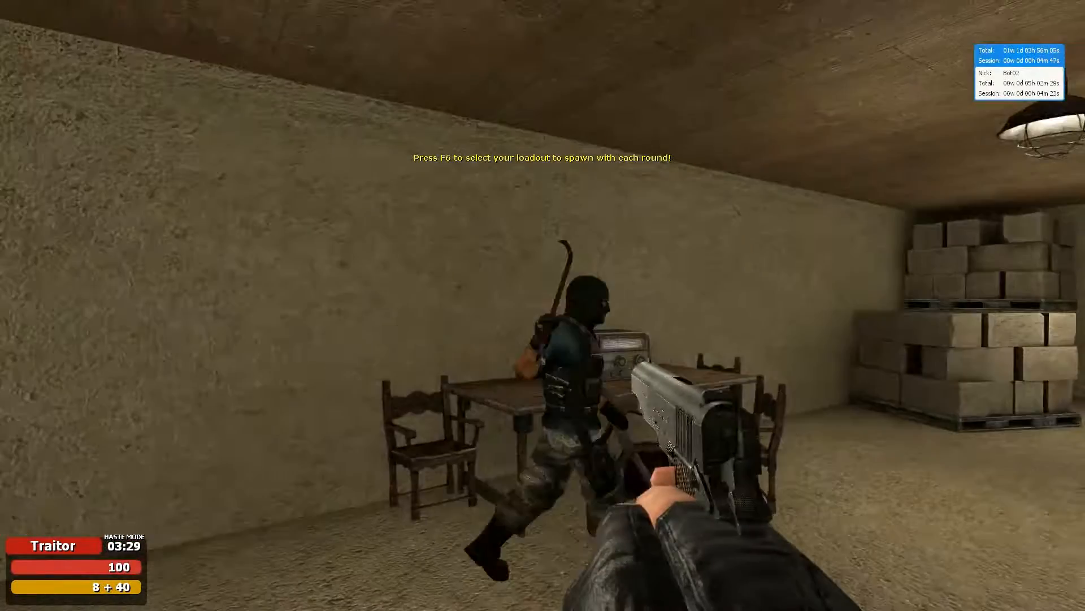
left_click(543, 305)
left_click(543, 305)
left_click(543, 305)
left_click(542, 305)
left_click(542, 305)
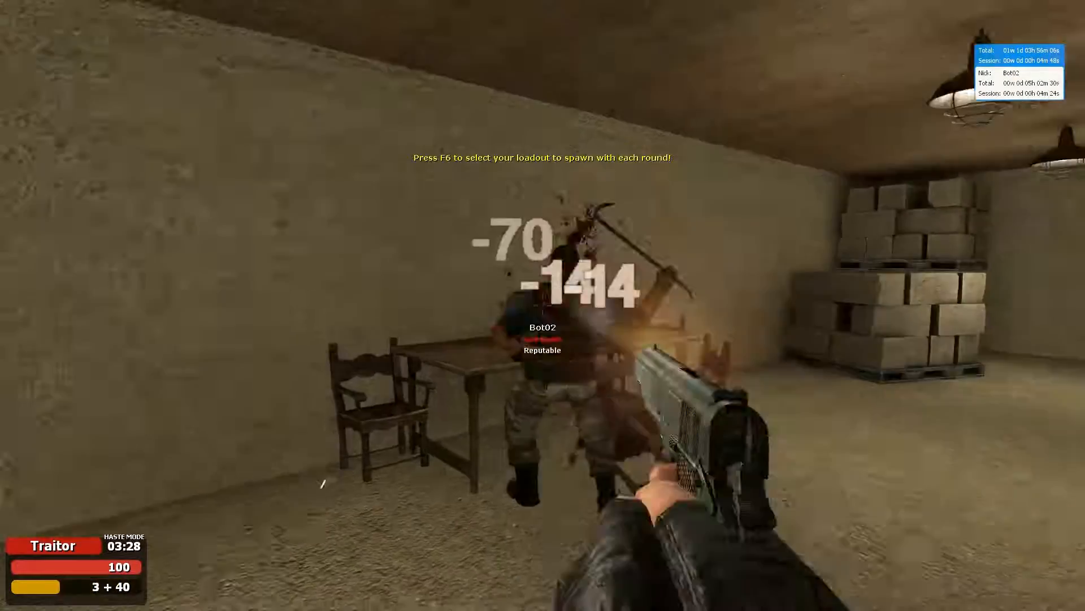
left_click(543, 305)
left_click(543, 305)
left_click(542, 305)
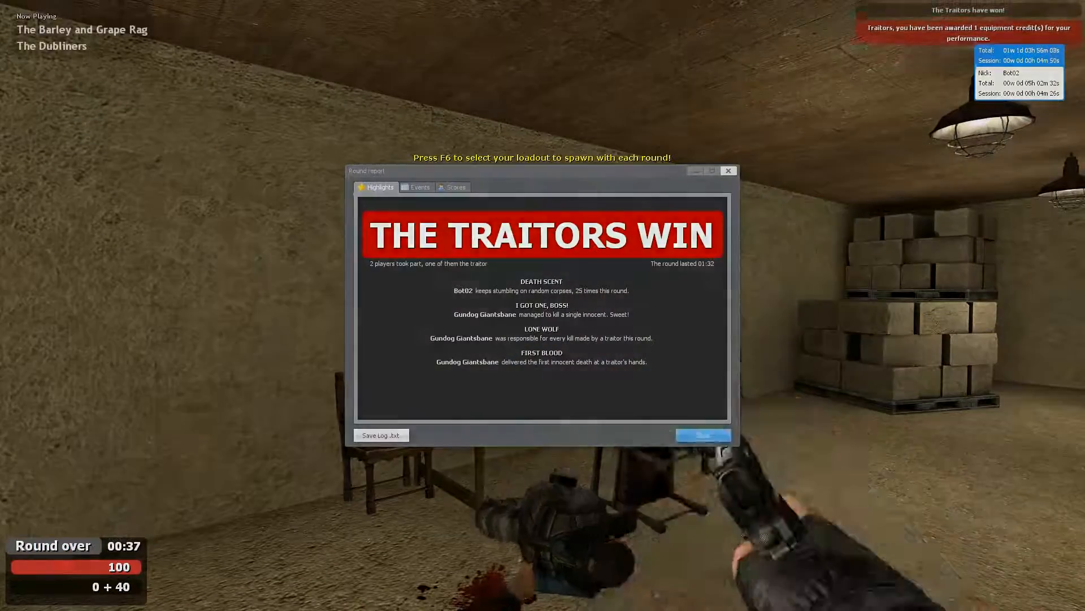